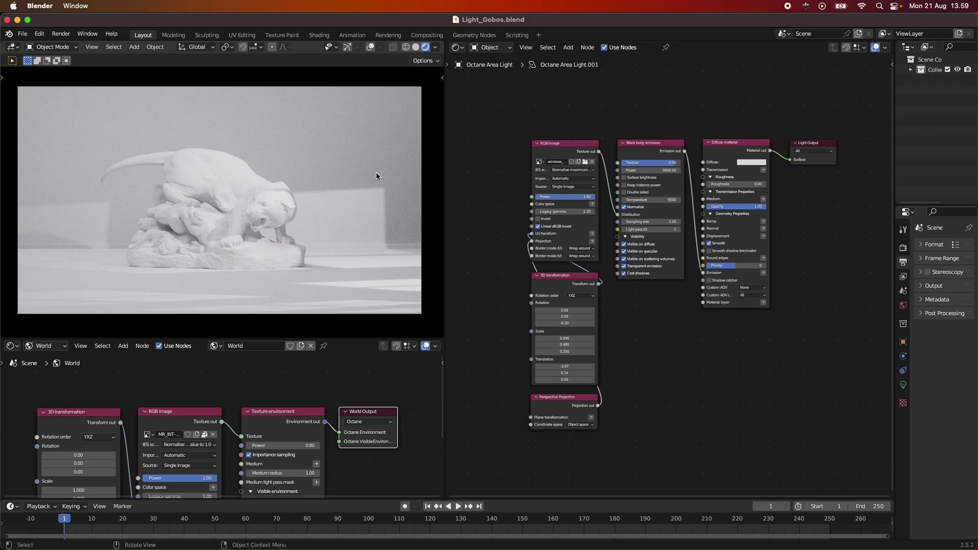
Open the editor type menu of the area light's node editor.
{"action": "left_click", "coordinate": [458, 47]}
View the scene in a 3D Viewport, then inspect the area light's shader nodes.
{"action": "left_click", "coordinate": [481, 76]}
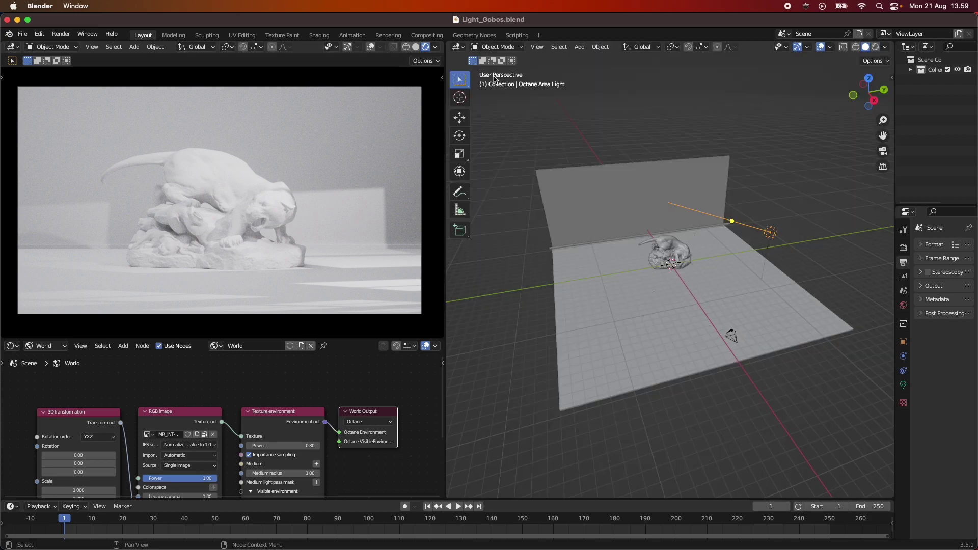
{"action": "mouse_move", "coordinate": [775, 310]}
{"action": "middle_mouse_down"}
{"action": "mouse_move", "coordinate": [656, 308]}
{"action": "mouse_move", "coordinate": [847, 313]}
{"action": "mouse_move", "coordinate": [733, 307]}
{"action": "mouse_move", "coordinate": [769, 314]}
{"action": "middle_mouse_up"}
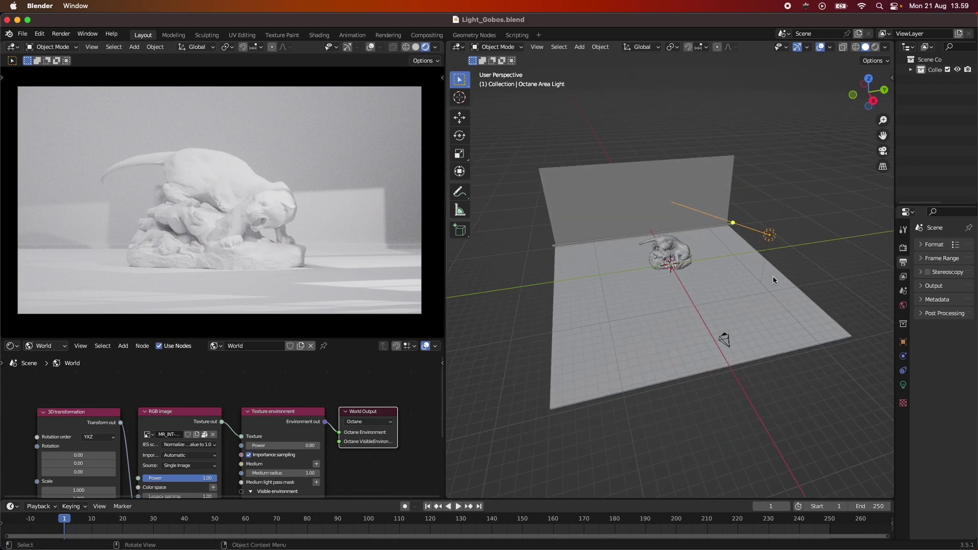
{"action": "left_click", "coordinate": [458, 47]}
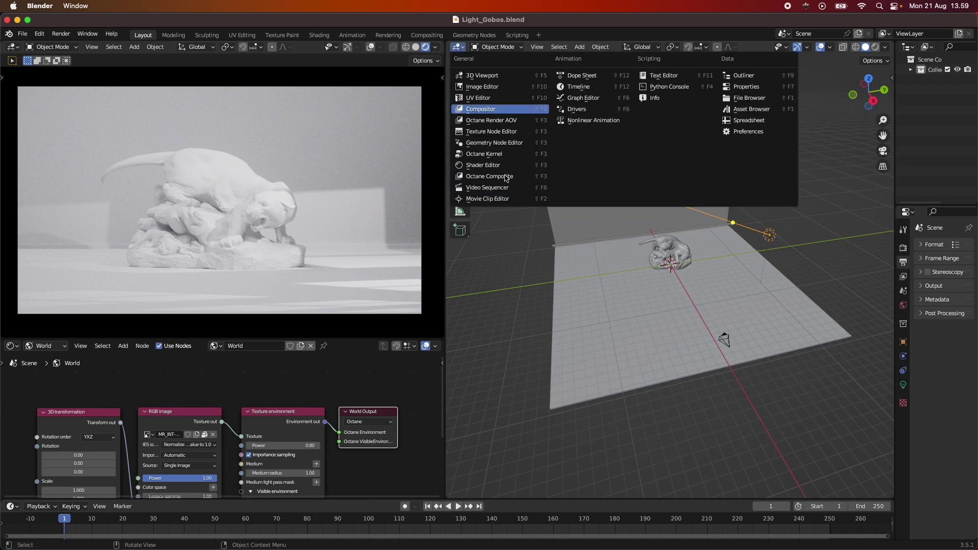
{"action": "left_click", "coordinate": [496, 166]}
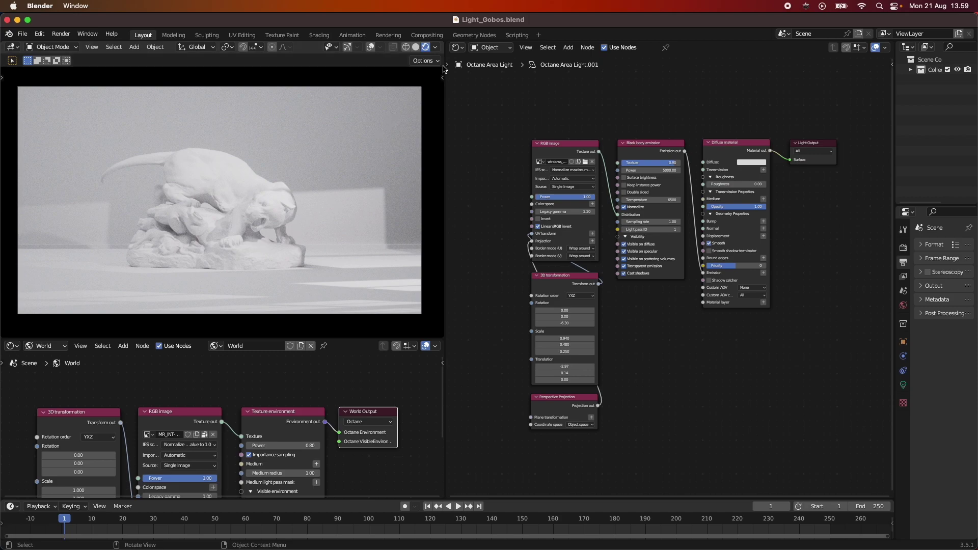
Return to the 3D Viewport and orbit around the sculpture and floor.
{"action": "left_click", "coordinate": [458, 47]}
{"action": "left_click", "coordinate": [481, 76]}
{"action": "middle_click_drag", "start_coordinate": [688, 295], "coordinate": [717, 301]}
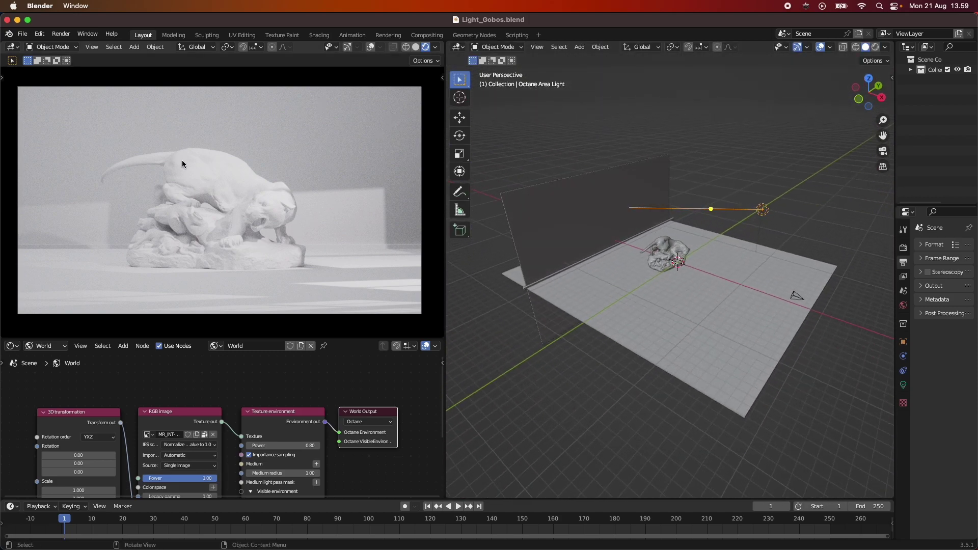
{"action": "middle_click_drag", "start_coordinate": [731, 234], "coordinate": [677, 252]}
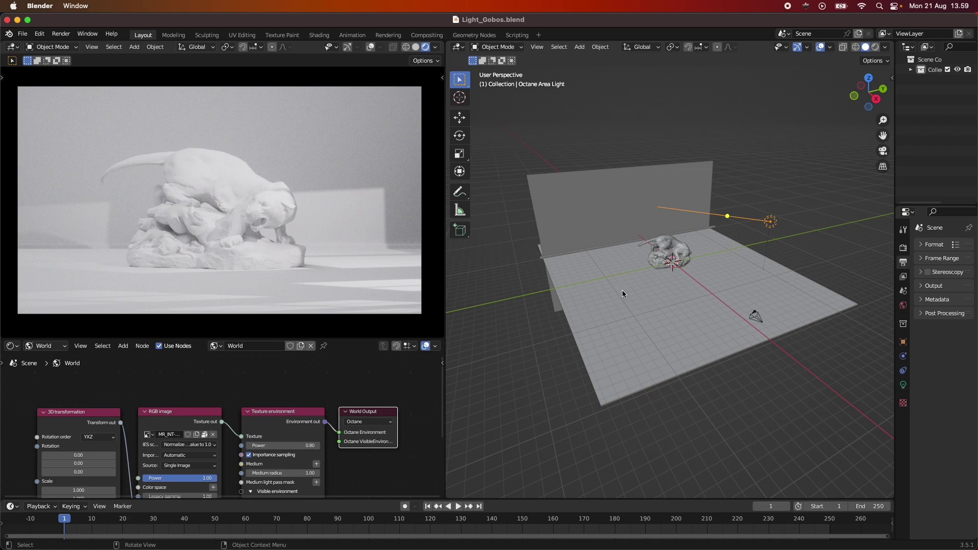
{"action": "middle_click_drag", "start_coordinate": [622, 289], "coordinate": [649, 298]}
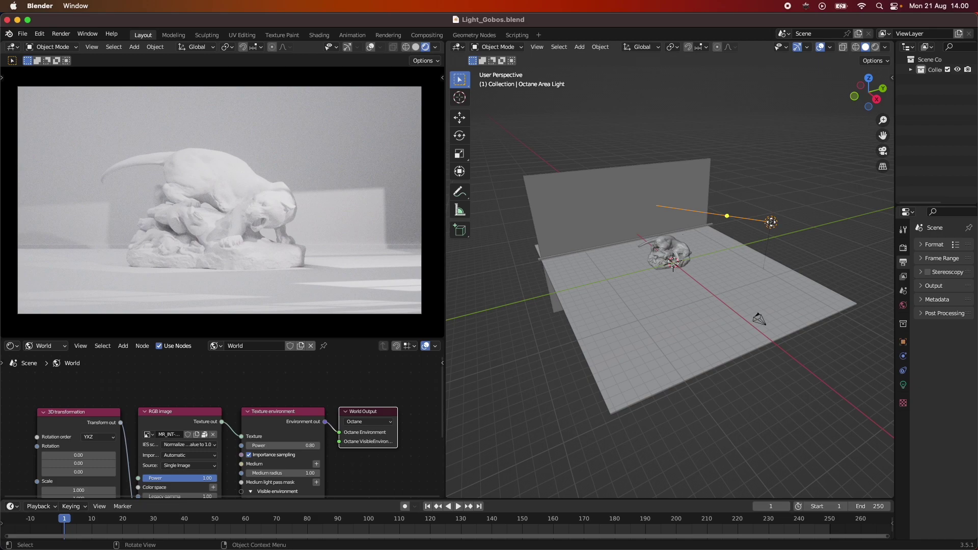
Delete the existing Octane Area Light from the scene.
{"action": "key", "text": "h"}
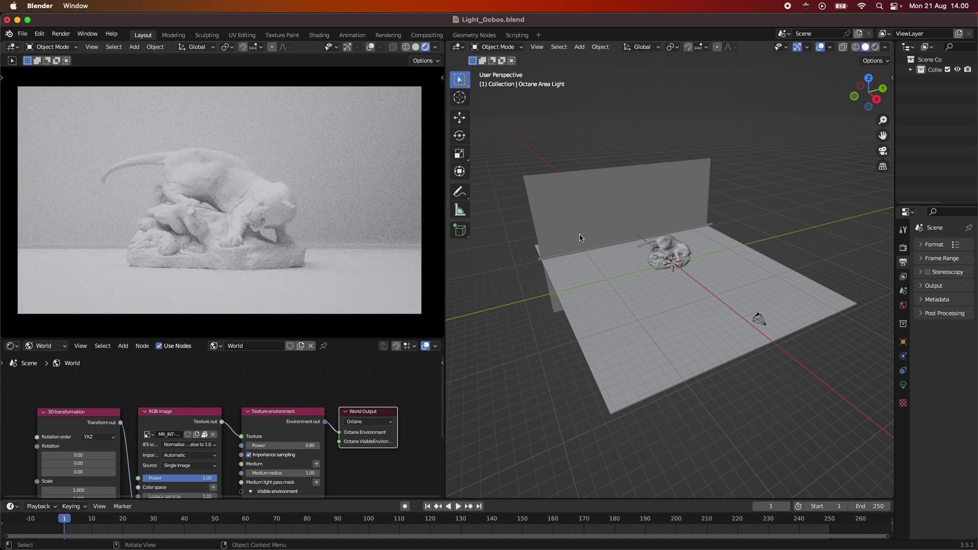
{"action": "left_click", "coordinate": [458, 47]}
{"action": "left_click", "coordinate": [474, 77]}
Add a new Octane Area Light and raise it about 6.7 m along Z.
{"action": "key", "text": "shift+a"}
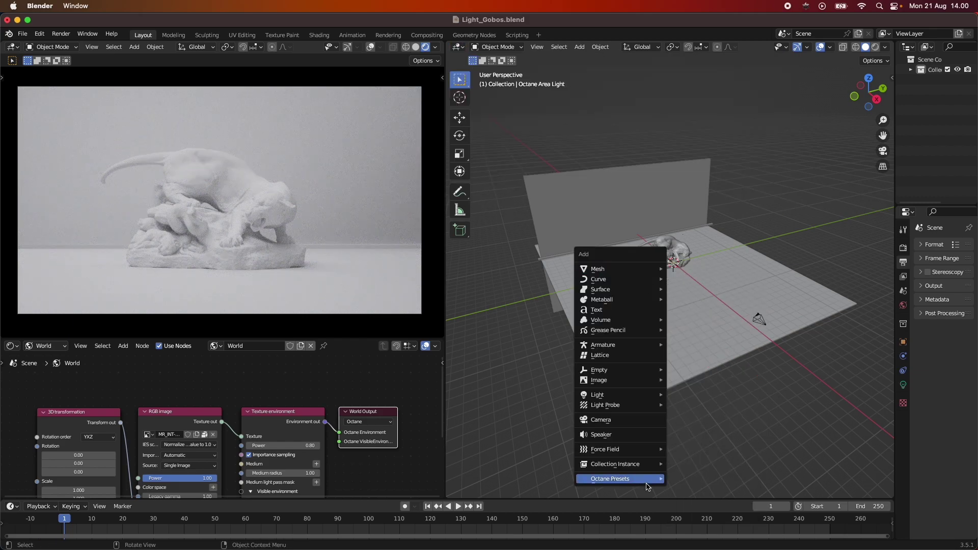
{"action": "mouse_move", "coordinate": [639, 394]}
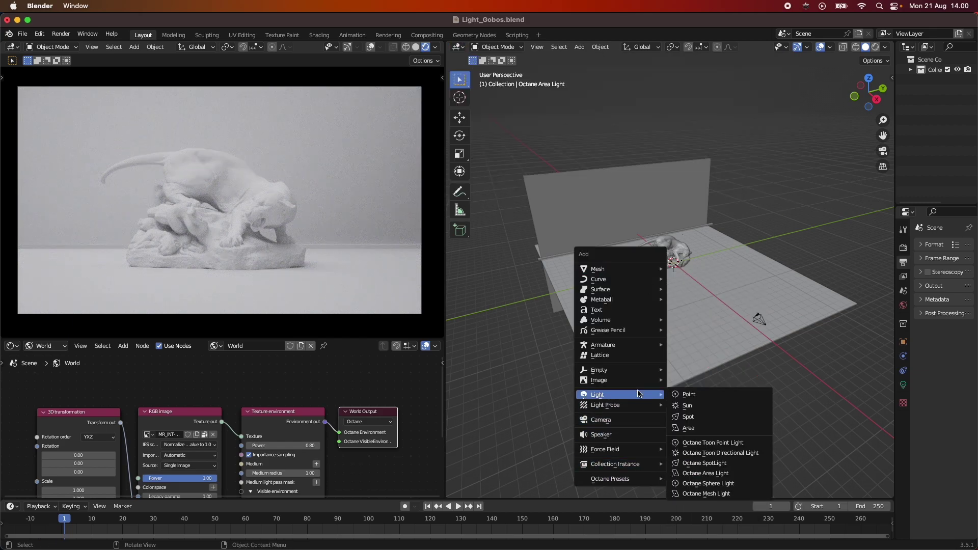
{"action": "left_click", "coordinate": [725, 473]}
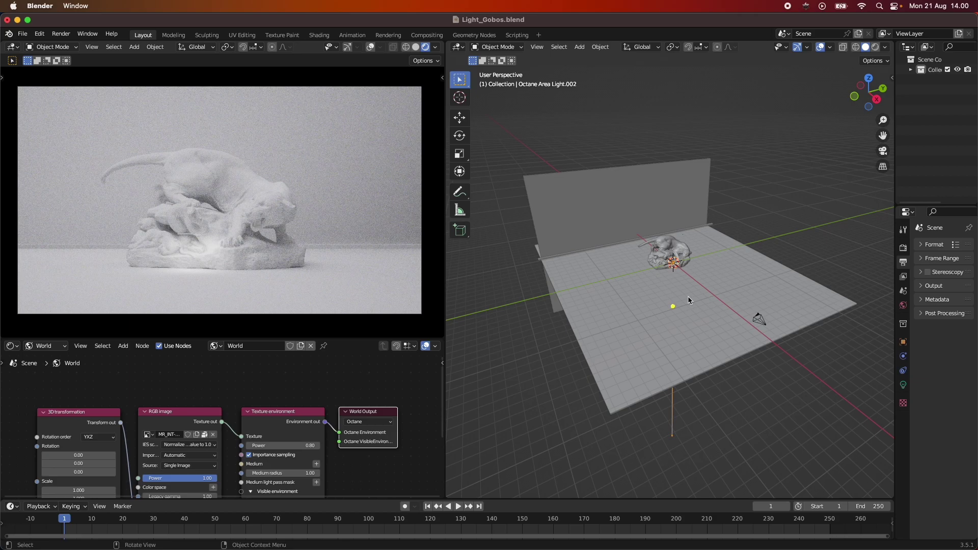
{"action": "key", "text": "g"}
{"action": "key", "text": "z"}
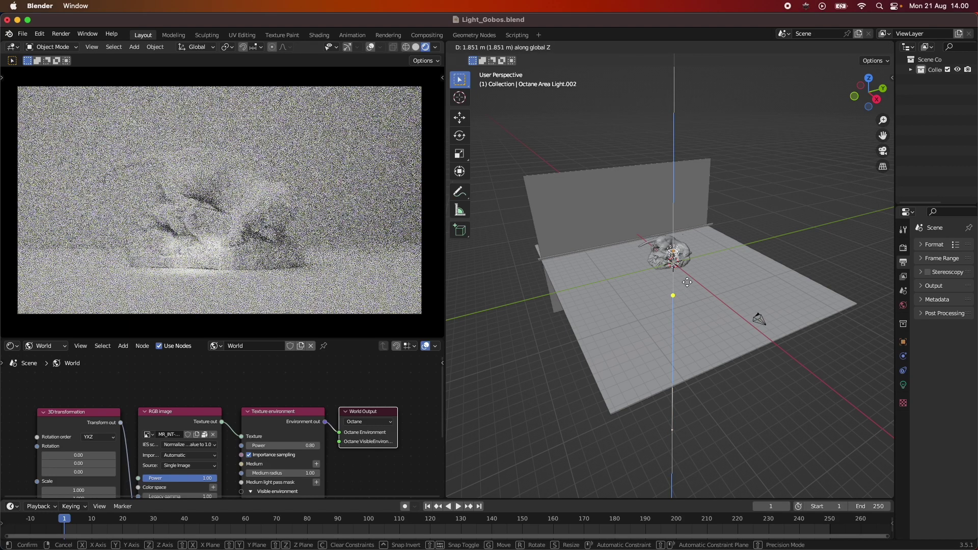
{"action": "left_click", "coordinate": [691, 251]}
{"action": "left_click", "coordinate": [462, 48]}
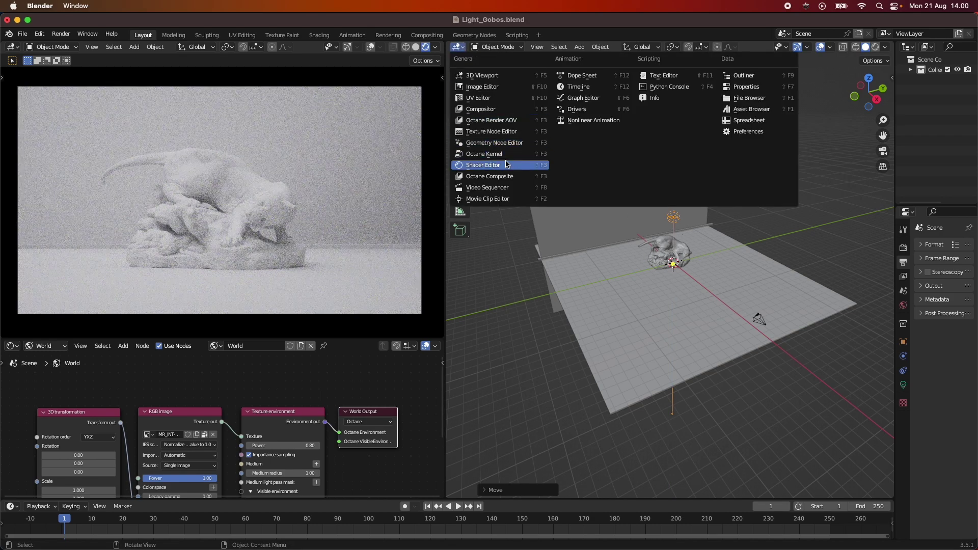
Orbit to a top-down angle and show the new light's shader nodes in the Shader Editor.
{"action": "middle_click_drag", "start_coordinate": [637, 285], "coordinate": [704, 255]}
{"action": "left_click", "coordinate": [457, 47]}
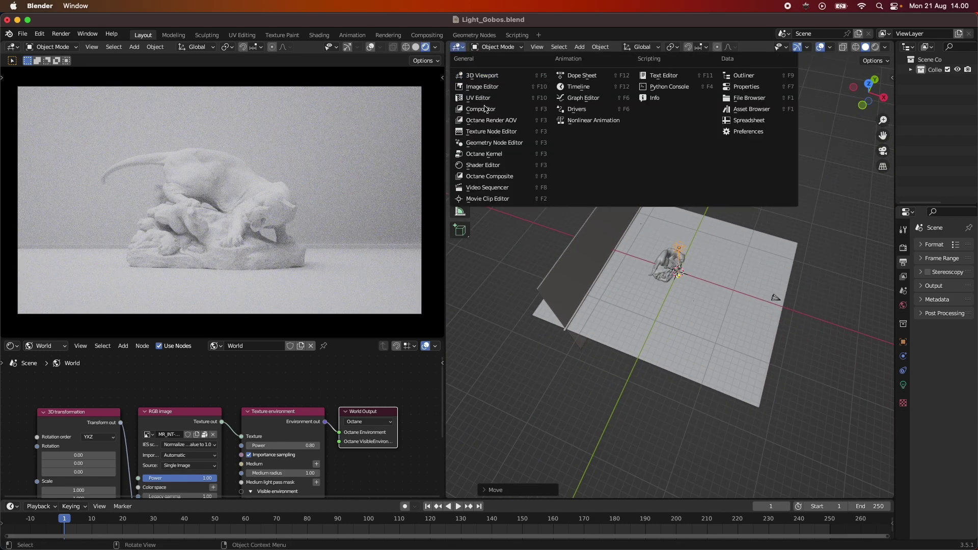
{"action": "left_click", "coordinate": [502, 166]}
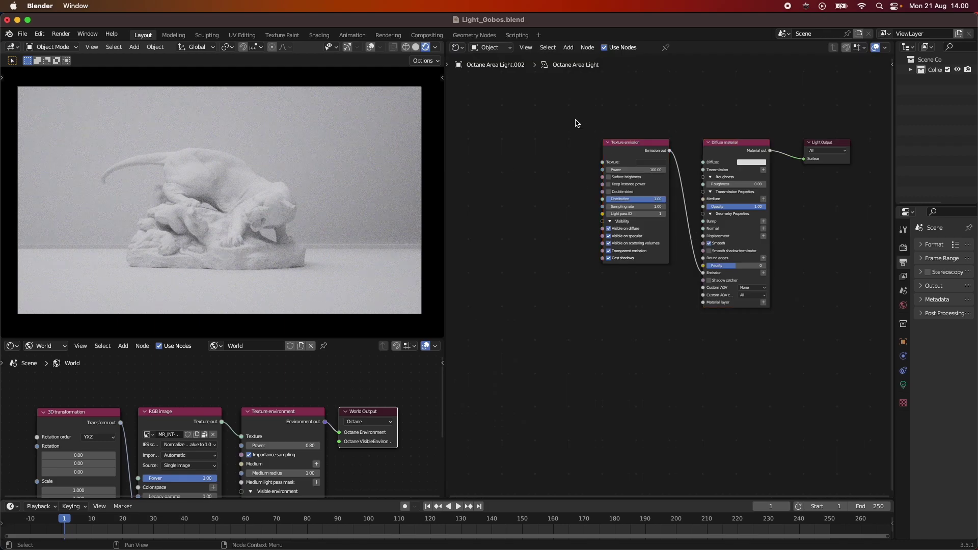
{"action": "scroll", "coordinate": [673, 229], "scroll_direction": "up", "scroll_amount": 2}
{"action": "scroll", "coordinate": [672, 229], "scroll_direction": "up", "scroll_amount": 2}
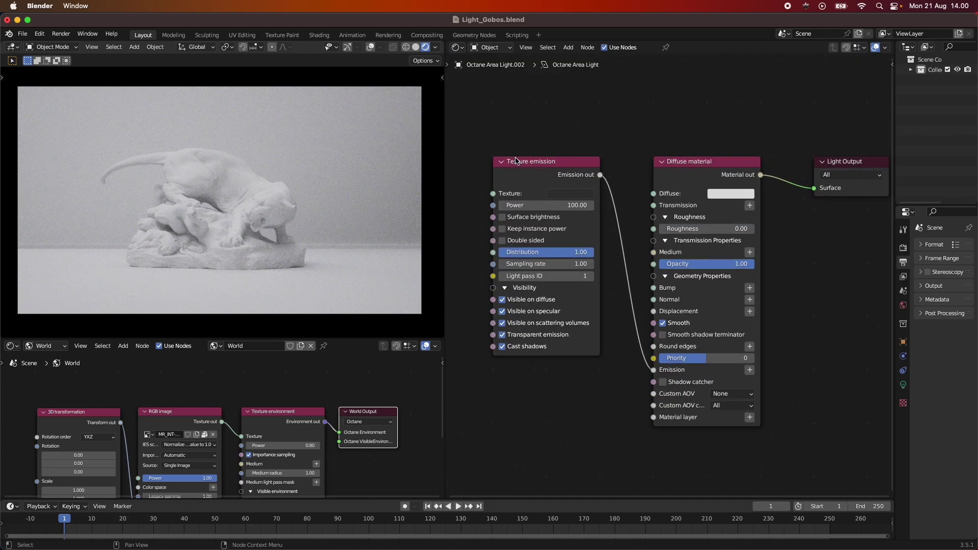
{"action": "scroll", "coordinate": [559, 171], "scroll_direction": "down", "scroll_amount": 3}
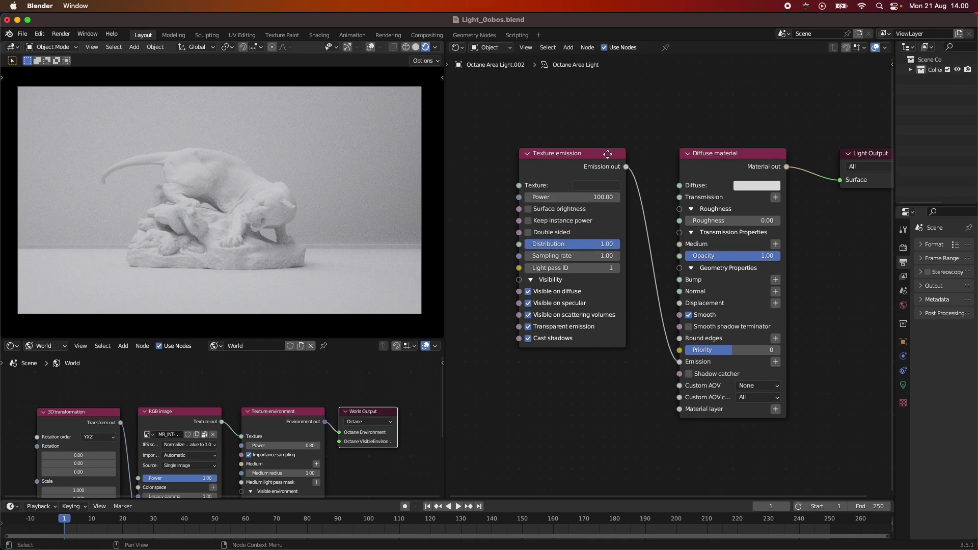
{"action": "scroll", "coordinate": [594, 256], "scroll_direction": "left", "scroll_amount": 1}
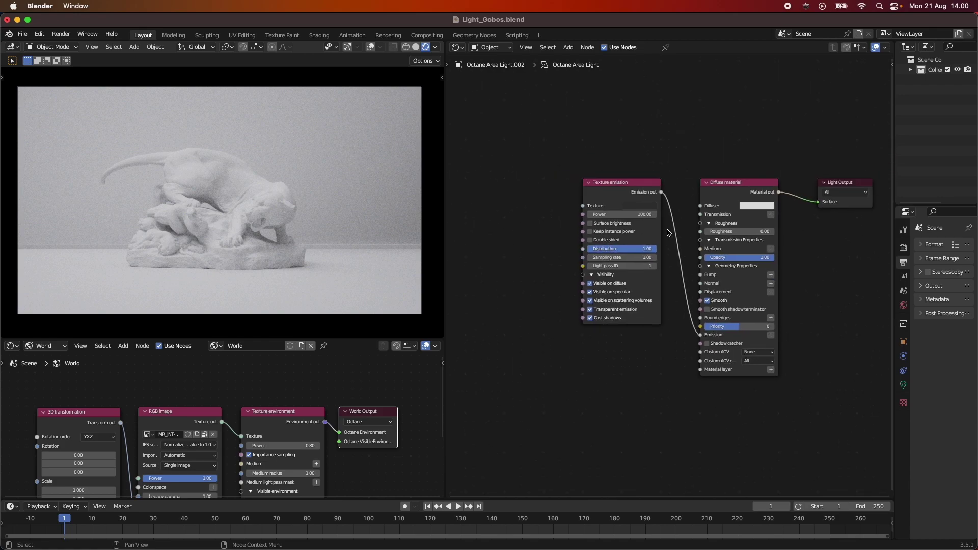
Add a Black body emission node via a 'black' search, placed left of Texture emission.
{"action": "key", "text": "shift+a"}
{"action": "left_click", "coordinate": [545, 224]}
{"action": "type", "text": "black"}
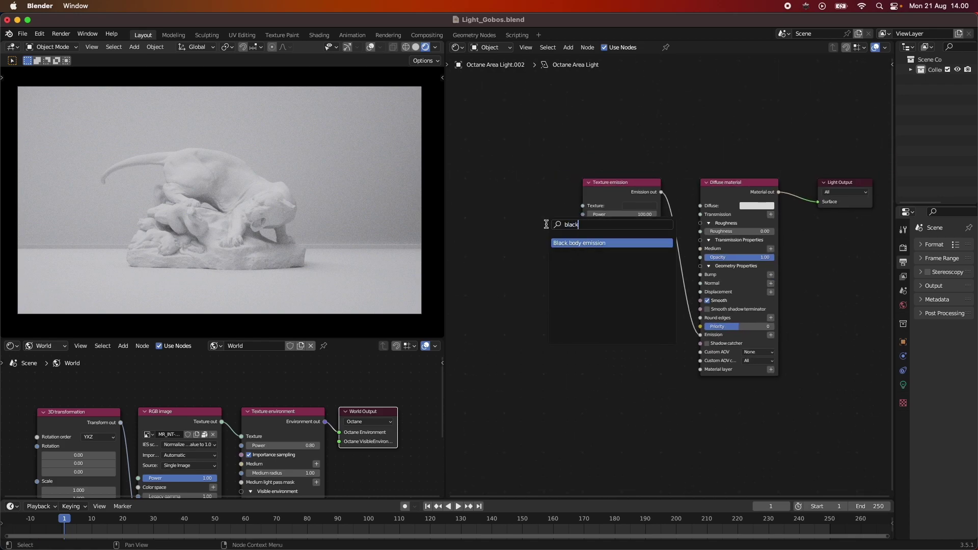
{"action": "key", "text": "Return"}
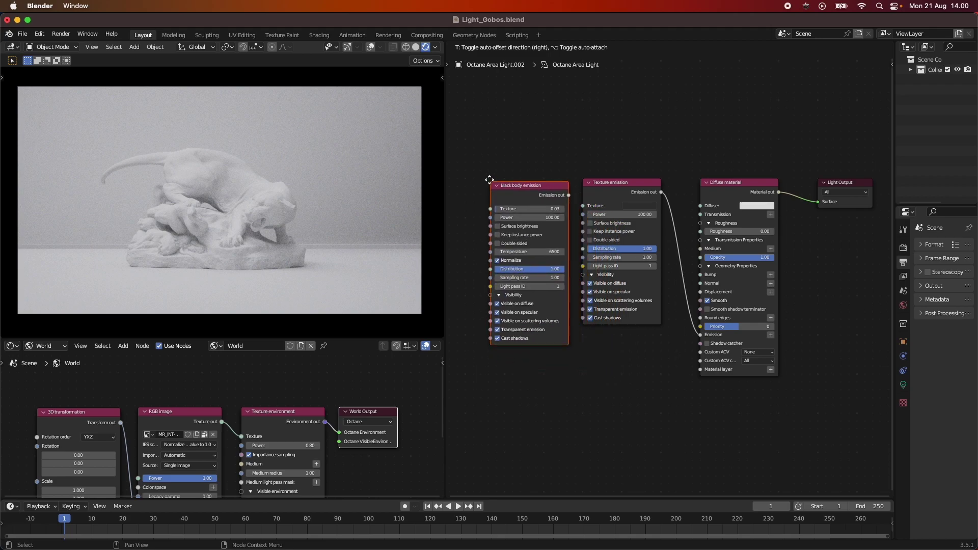
{"action": "left_click", "coordinate": [492, 179]}
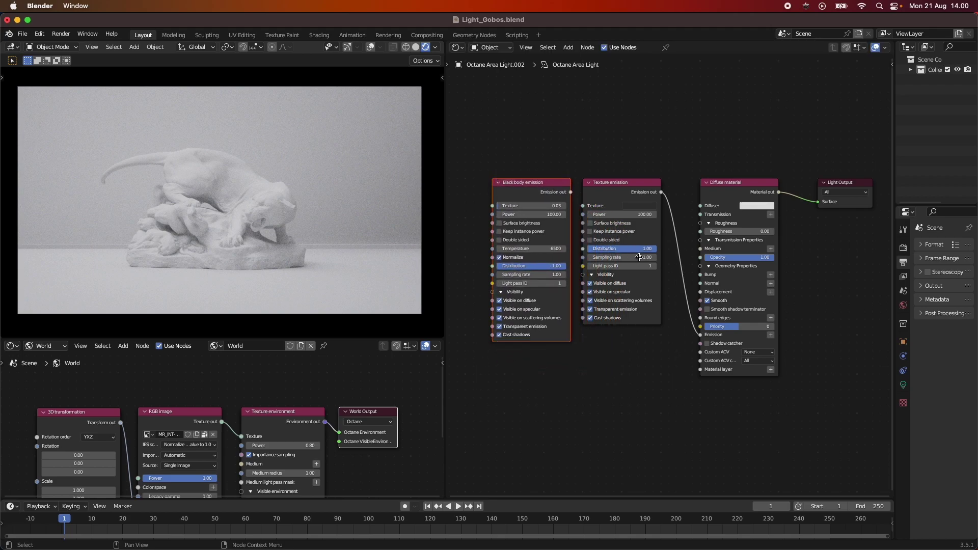
{"action": "middle_click_drag", "start_coordinate": [639, 256], "coordinate": [680, 273]}
{"action": "scroll", "coordinate": [679, 272], "scroll_direction": "up", "scroll_amount": 1}
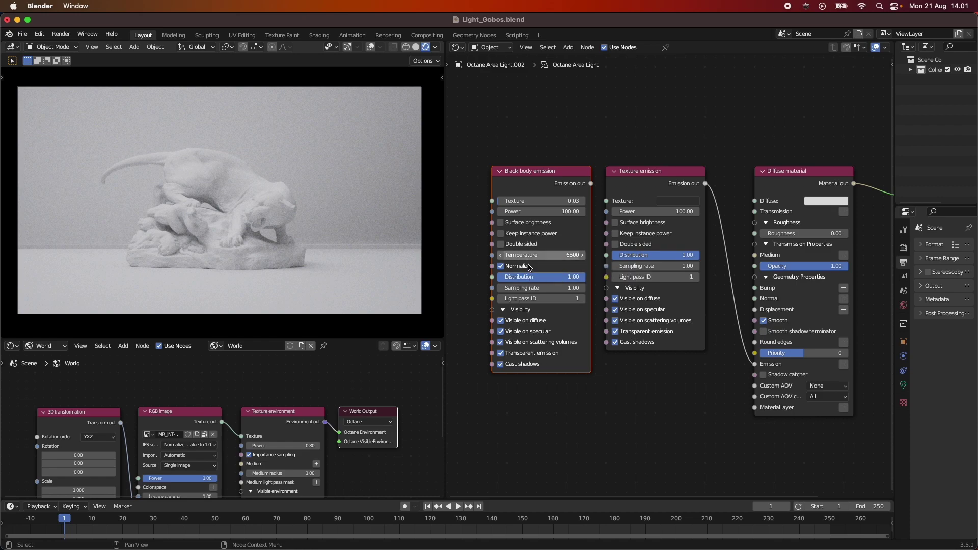
Replace the Texture emission node with Black body emission feeding the material's Emission input.
{"action": "left_click", "coordinate": [635, 184]}
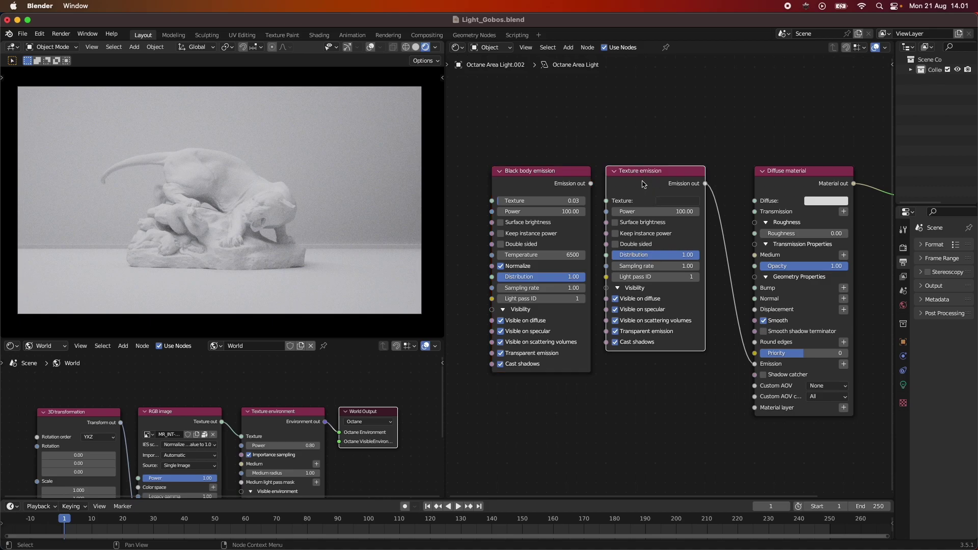
{"action": "key", "text": "x"}
{"action": "left_click_drag", "start_coordinate": [591, 183], "coordinate": [755, 364]}
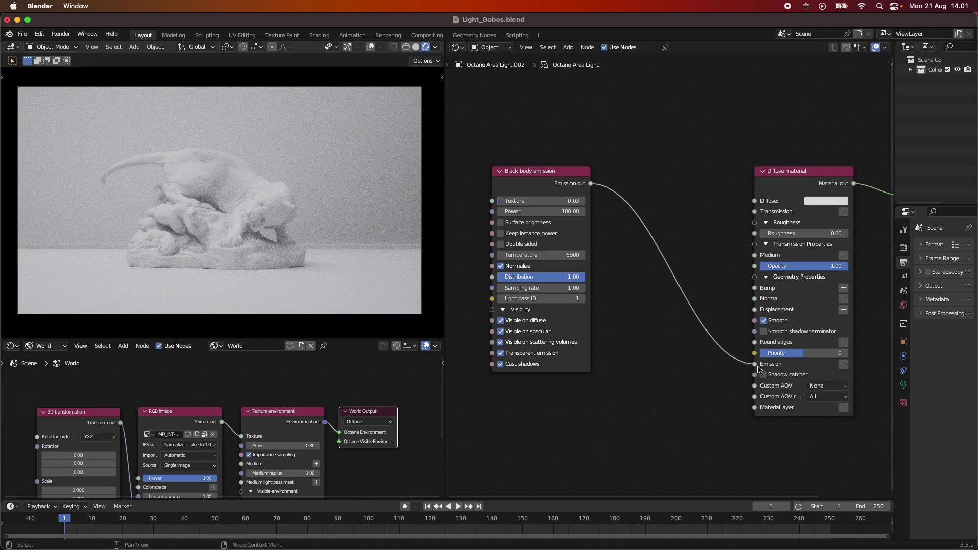
{"action": "left_click_drag", "start_coordinate": [573, 173], "coordinate": [709, 174]}
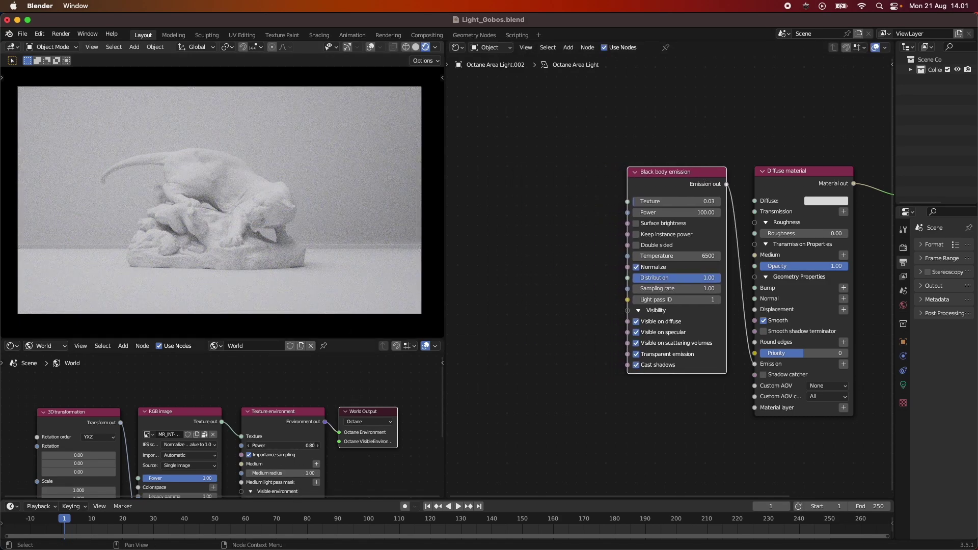
Set the environment texture Power to 0.30 and move the Light Output node closer.
{"action": "left_click", "coordinate": [298, 447]}
{"action": "type", "text": "0.3"}
{"action": "key", "text": "Return"}
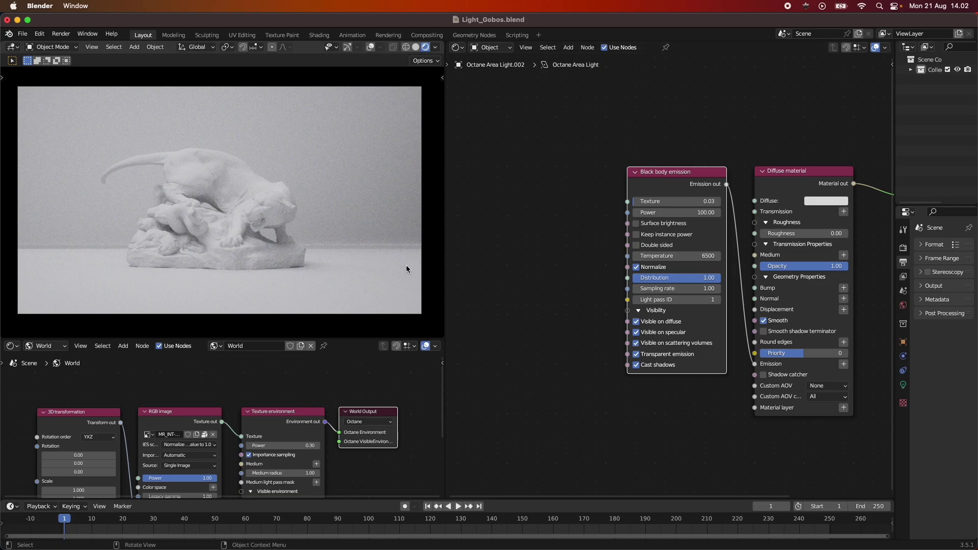
{"action": "scroll", "coordinate": [649, 330], "scroll_direction": "right", "scroll_amount": 6}
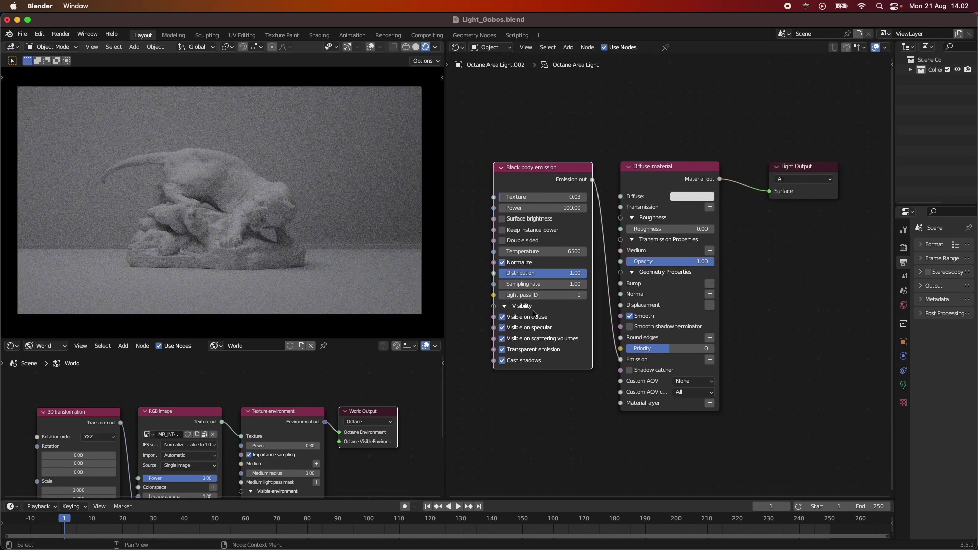
{"action": "scroll", "coordinate": [586, 327], "scroll_direction": "left", "scroll_amount": 2}
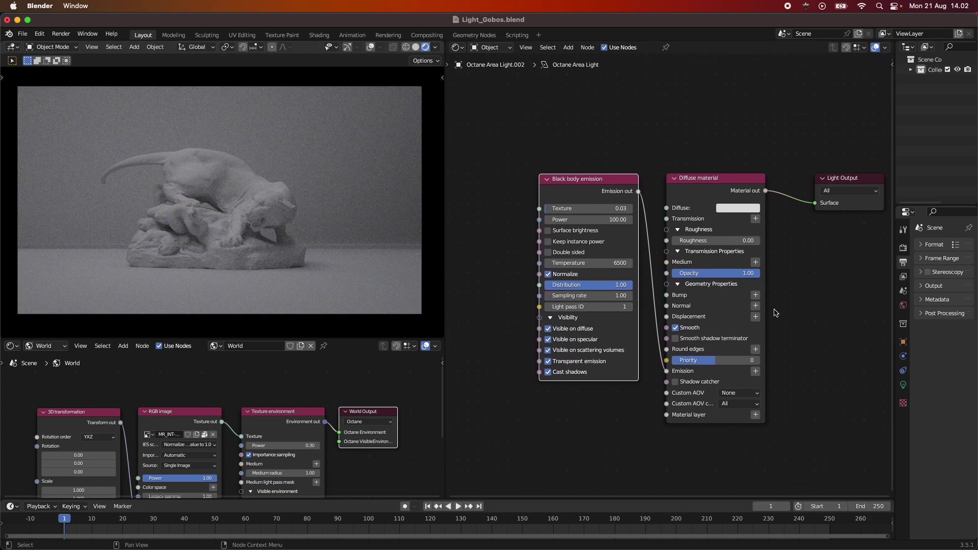
{"action": "scroll", "coordinate": [723, 314], "scroll_direction": "down", "scroll_amount": 2}
{"action": "left_click_drag", "start_coordinate": [782, 207], "coordinate": [775, 207]}
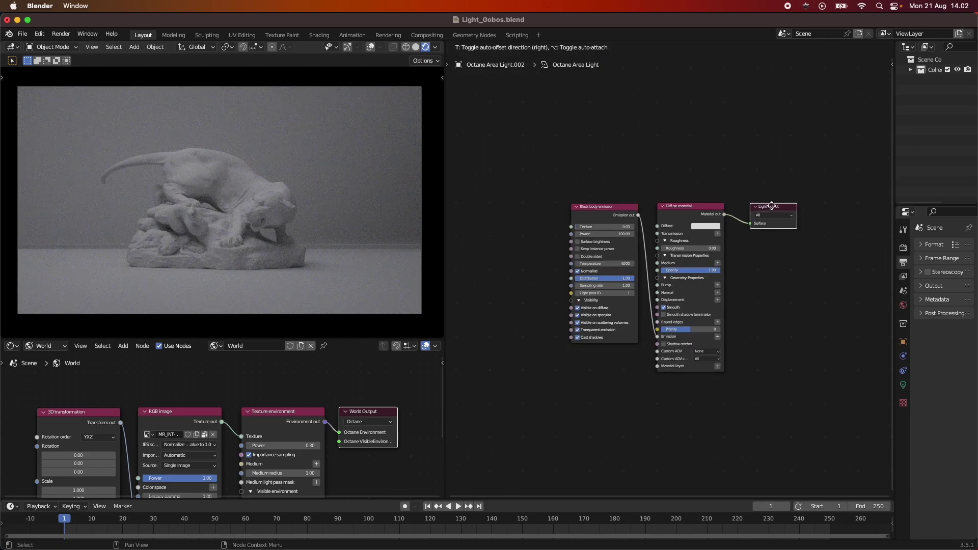
Try Black body emission Power values of 500, 100 and 1000.
{"action": "left_click", "coordinate": [609, 233]}
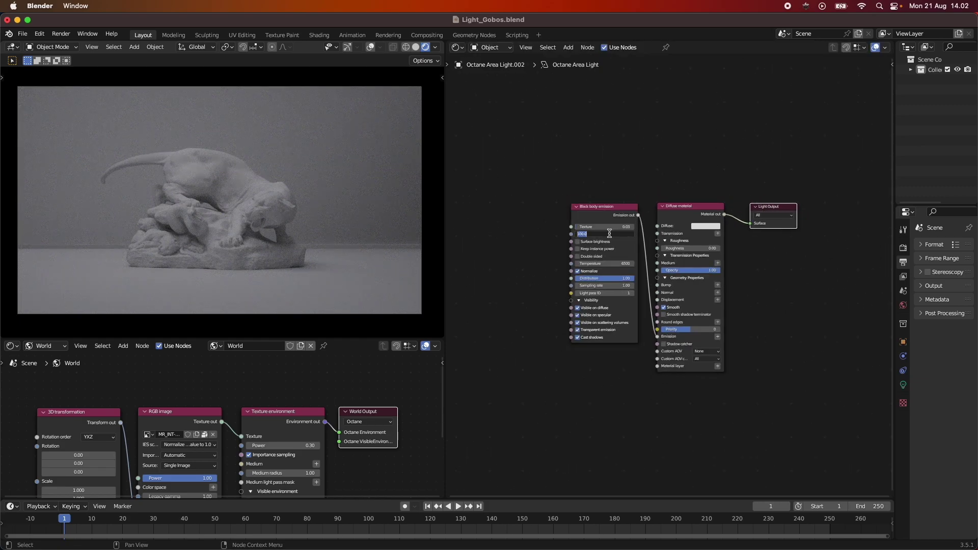
{"action": "type", "text": "500"}
{"action": "key", "text": "Return"}
{"action": "left_click", "coordinate": [609, 234]}
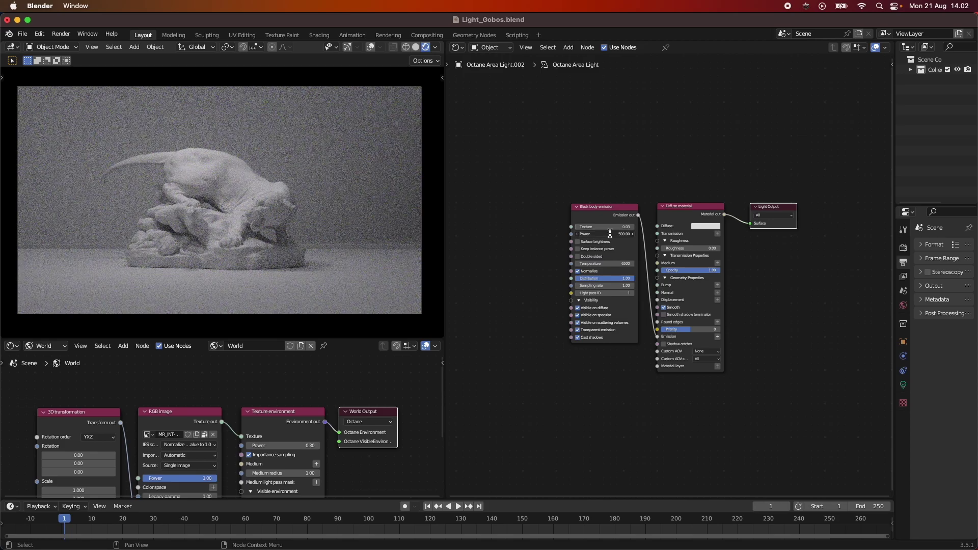
{"action": "type", "text": "100"}
{"action": "key", "text": "Return"}
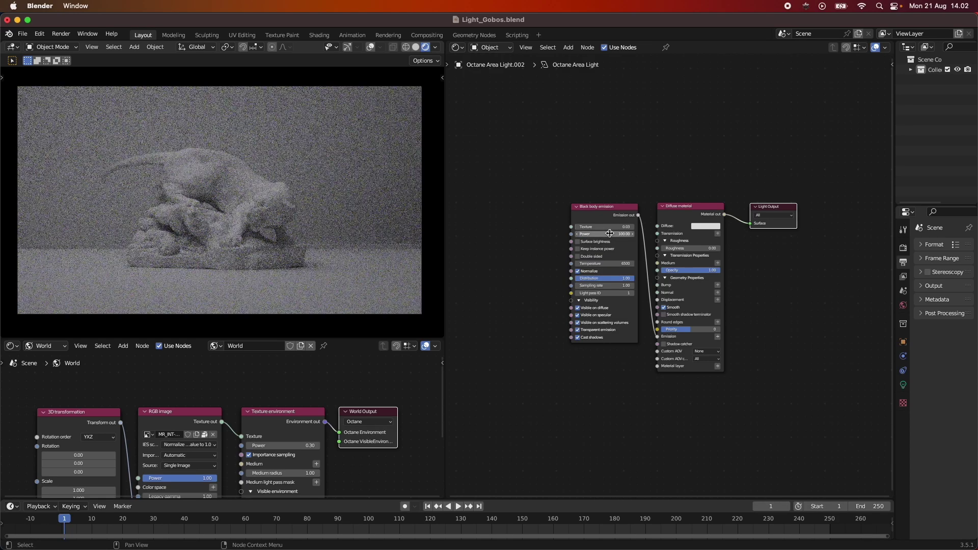
{"action": "left_click", "coordinate": [610, 234]}
{"action": "type", "text": "1000"}
{"action": "key", "text": "Return"}
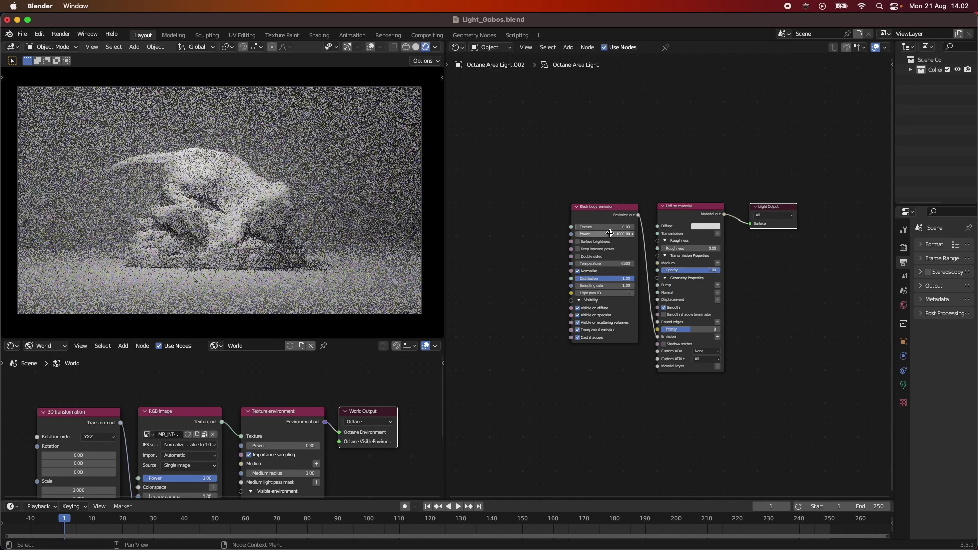
Set the emission Texture to 0.9 and settle the Power at 50.
{"action": "left_click", "coordinate": [605, 228]}
{"action": "type", "text": "0.9"}
{"action": "key", "text": "Return"}
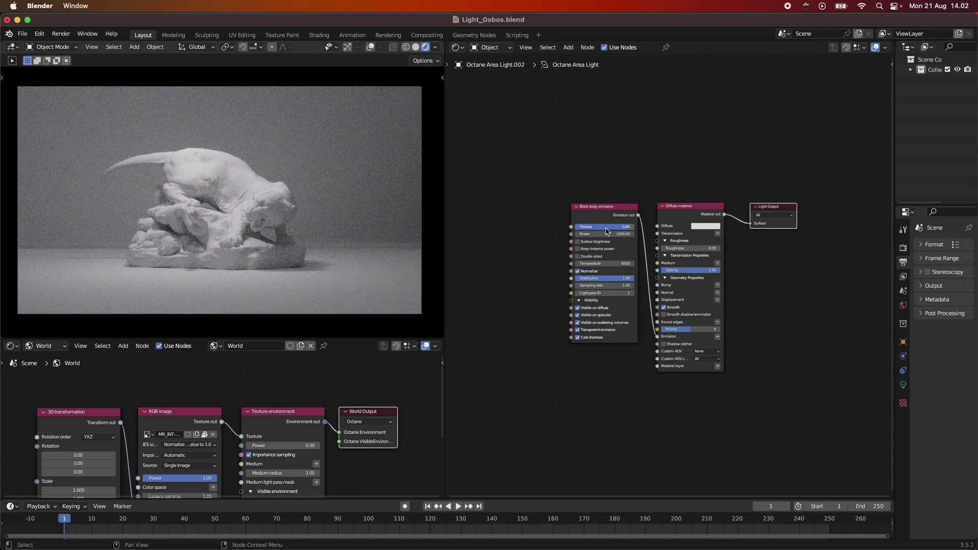
{"action": "left_click", "coordinate": [612, 233]}
{"action": "type", "text": "10"}
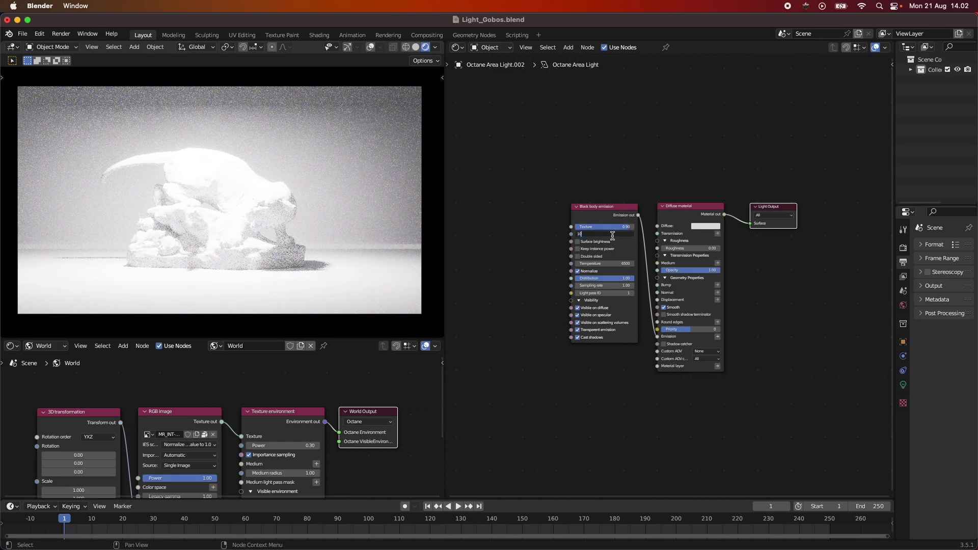
{"action": "type", "text": "0"}
{"action": "key", "text": "Return"}
{"action": "left_click", "coordinate": [612, 234]}
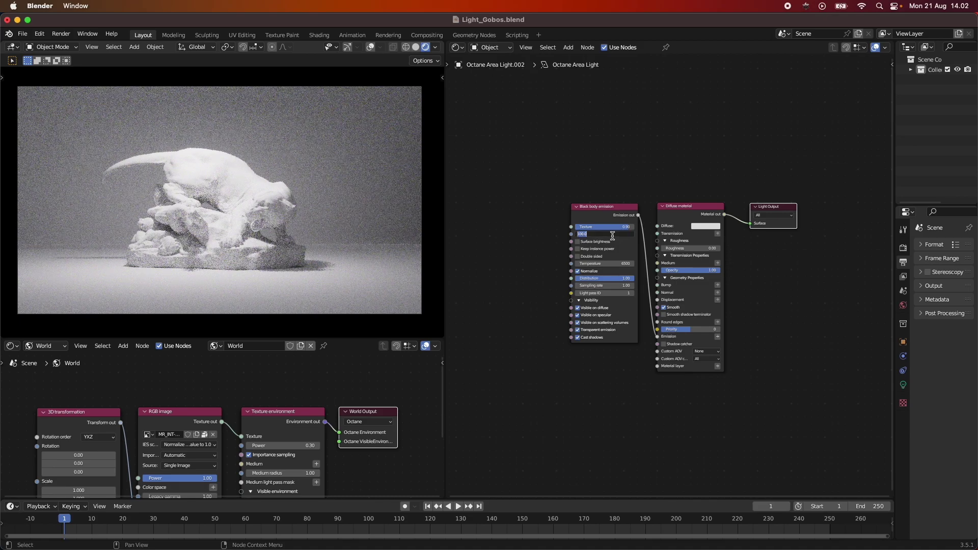
{"action": "type", "text": "50"}
{"action": "key", "text": "Return"}
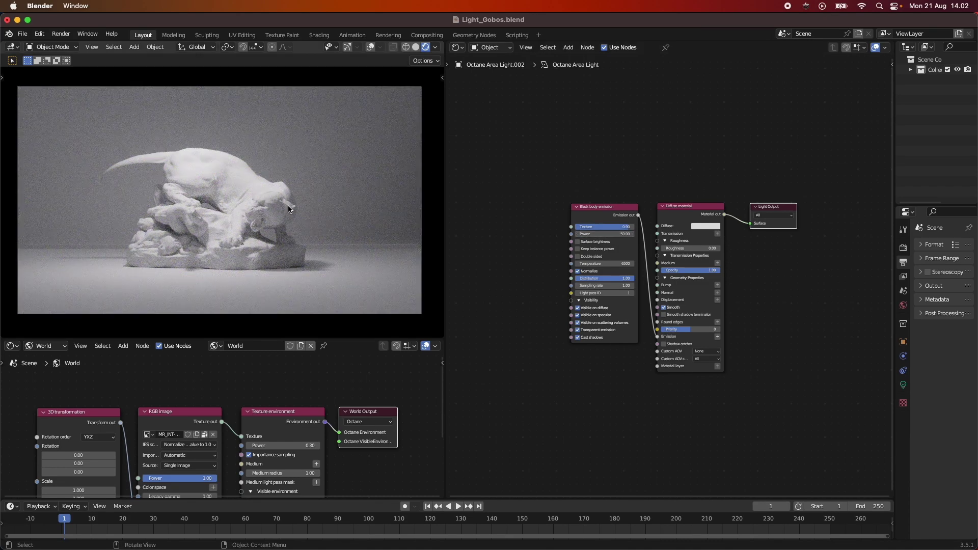
In the 3D Viewport, move the area light about 1.931 m along negative X.
{"action": "left_click", "coordinate": [458, 47]}
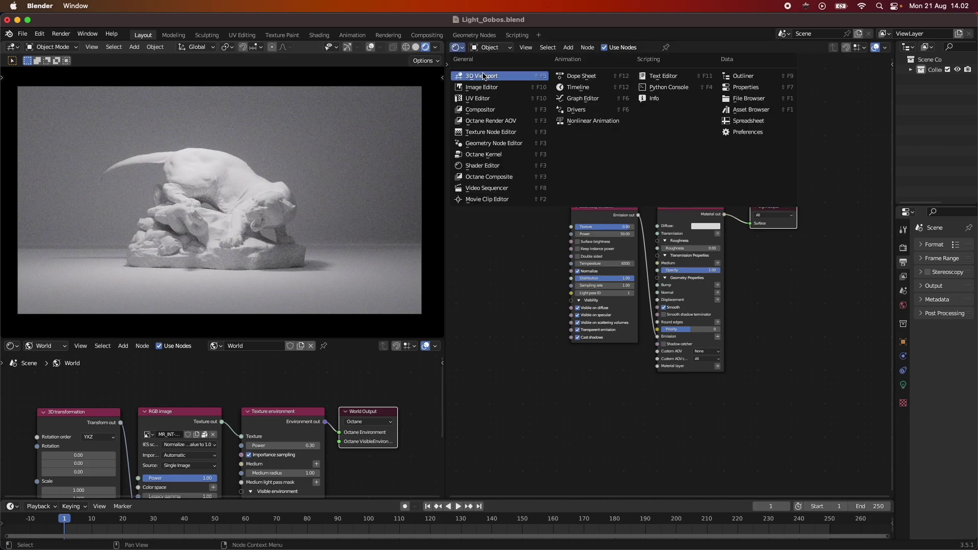
{"action": "left_click", "coordinate": [476, 75]}
{"action": "scroll", "coordinate": [706, 243], "scroll_direction": "up", "scroll_amount": 5}
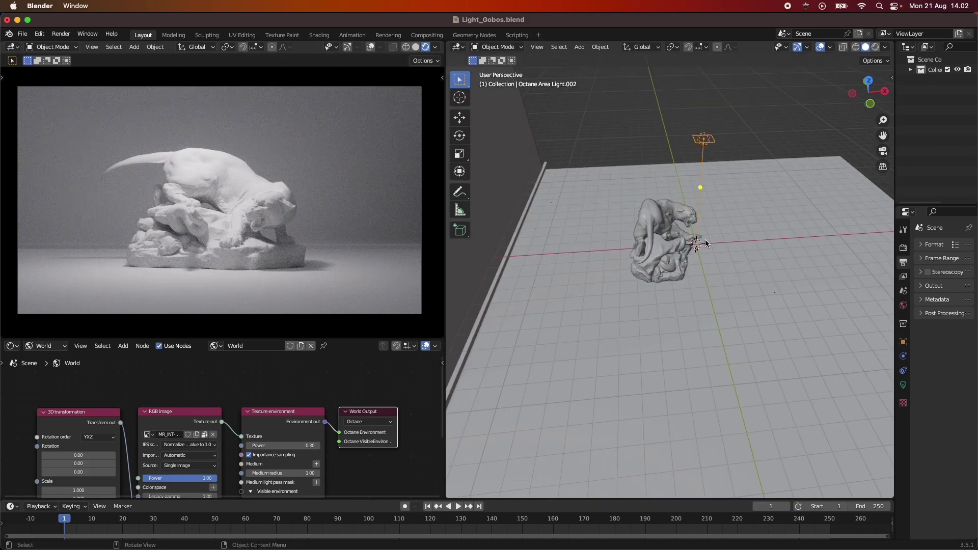
{"action": "key", "text": "g"}
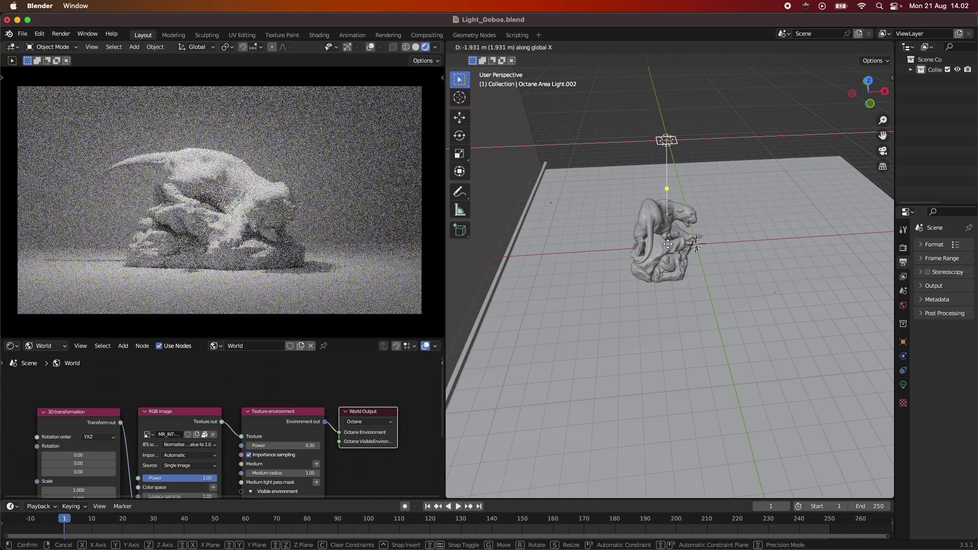
{"action": "left_click", "coordinate": [664, 248]}
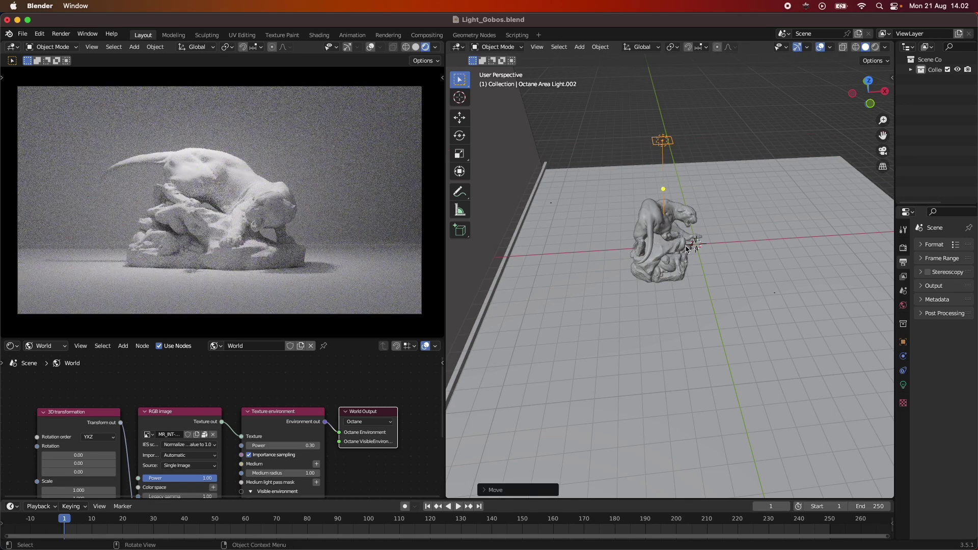
Switch the right area back to the light's shader node tree.
{"action": "left_click", "coordinate": [459, 47]}
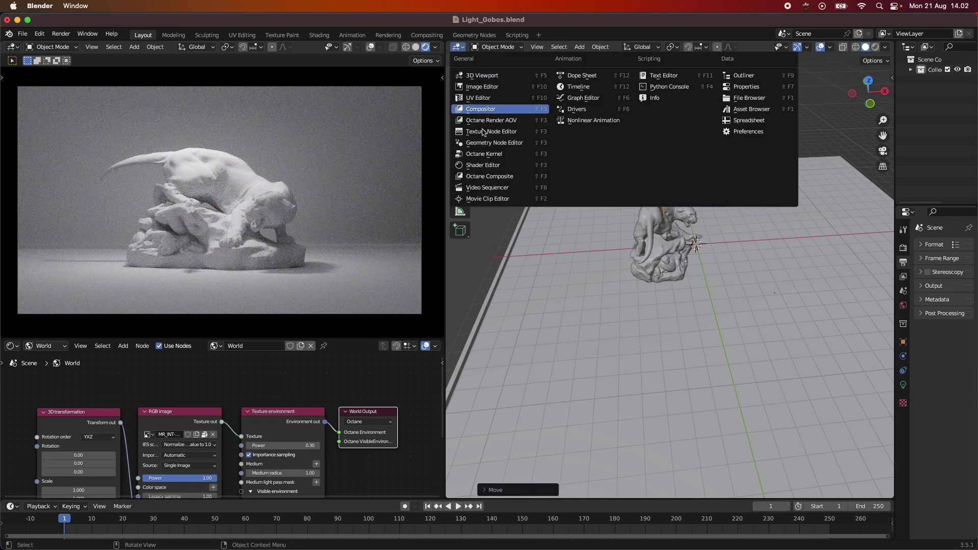
{"action": "left_click", "coordinate": [494, 167]}
{"action": "middle_click_drag", "start_coordinate": [653, 234], "coordinate": [680, 224]}
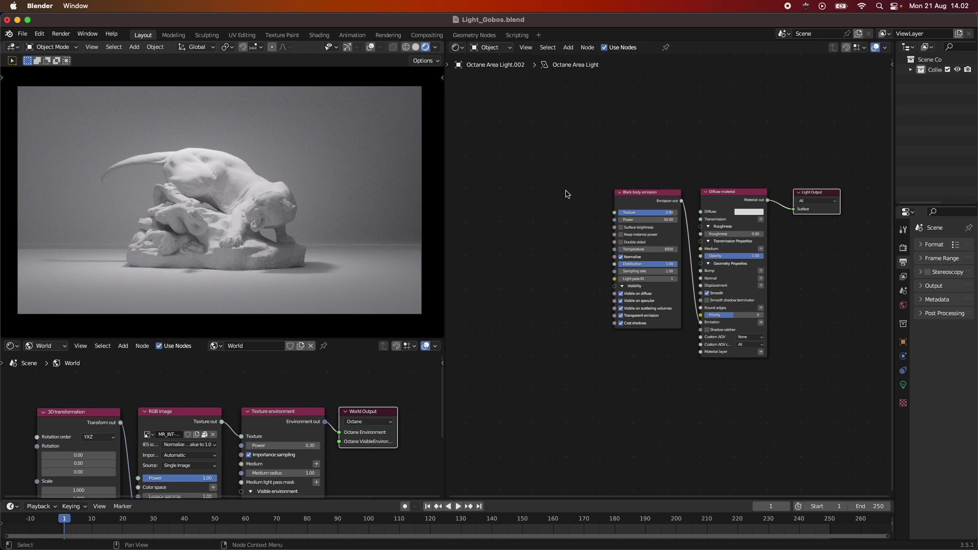
Add an RGB image node via an 'rgb' search, left of the Black body emission node.
{"action": "middle_click_drag", "start_coordinate": [531, 243], "coordinate": [576, 243]}
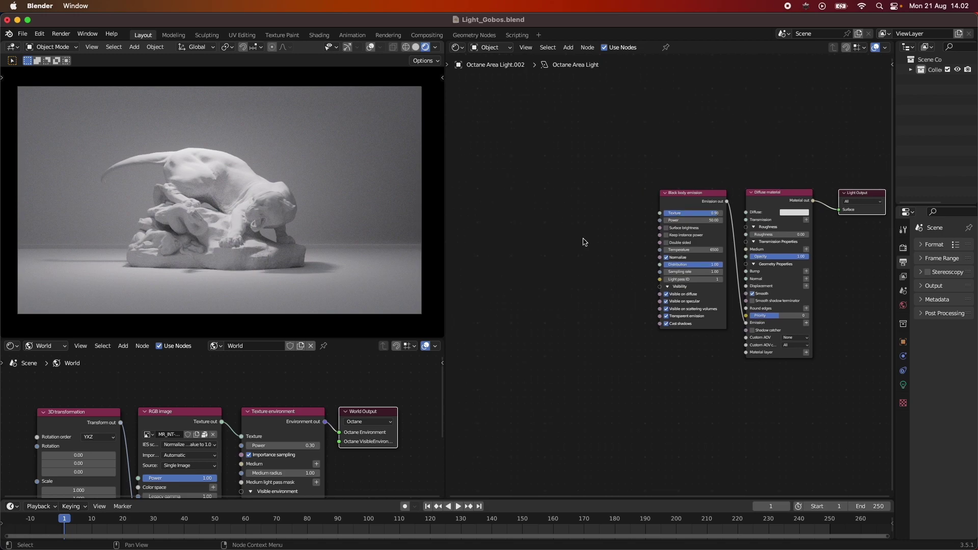
{"action": "key", "text": "shift+a"}
{"action": "left_click", "coordinate": [559, 227]}
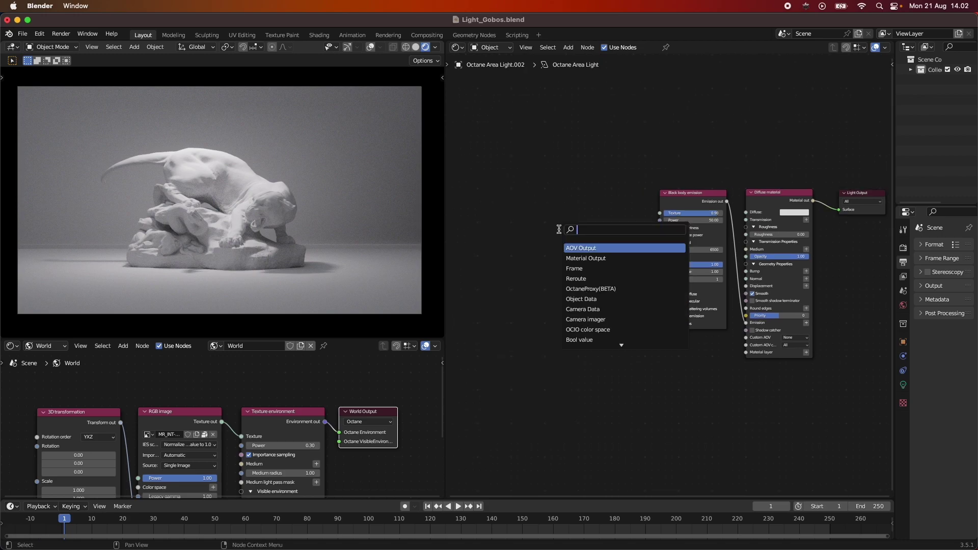
{"action": "type", "text": "rgb"}
{"action": "key", "text": "Return"}
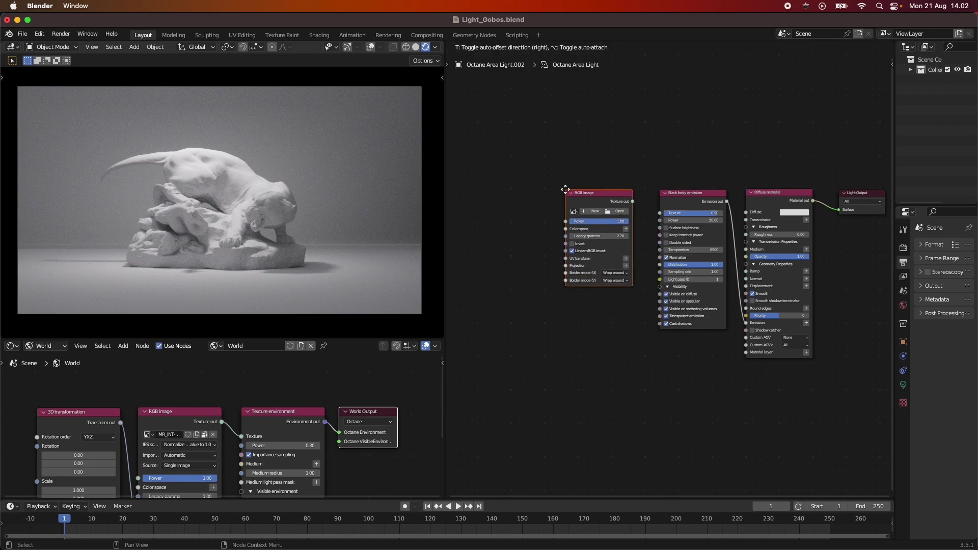
{"action": "left_click", "coordinate": [571, 190]}
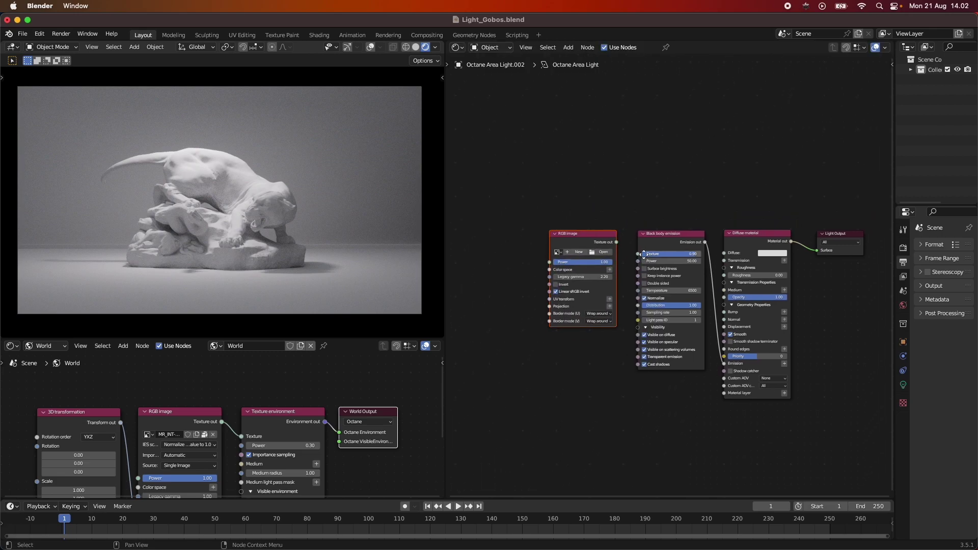
{"action": "scroll", "coordinate": [667, 214], "scroll_direction": "up", "scroll_amount": 2}
{"action": "middle_click_drag", "start_coordinate": [611, 260], "coordinate": [683, 258]}
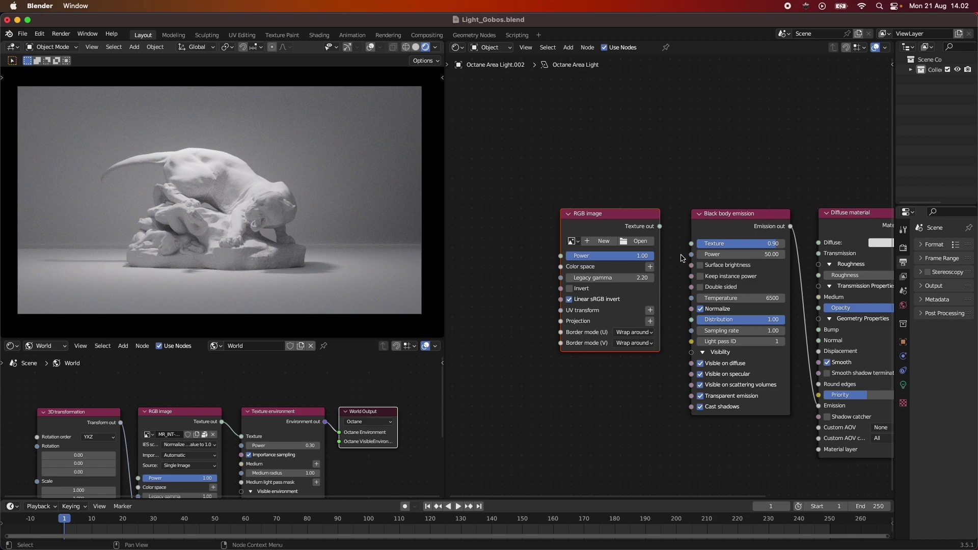
Load windows_06.jpg from Desktop > Privat > Gobos Light Textures > windows into the RGB image node.
{"action": "left_click", "coordinate": [637, 243]}
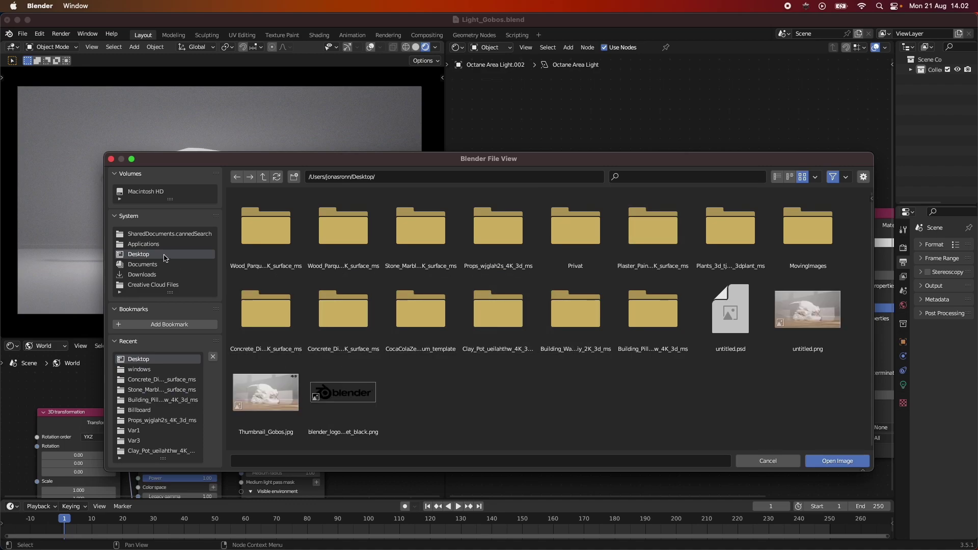
{"action": "double_click", "coordinate": [564, 244]}
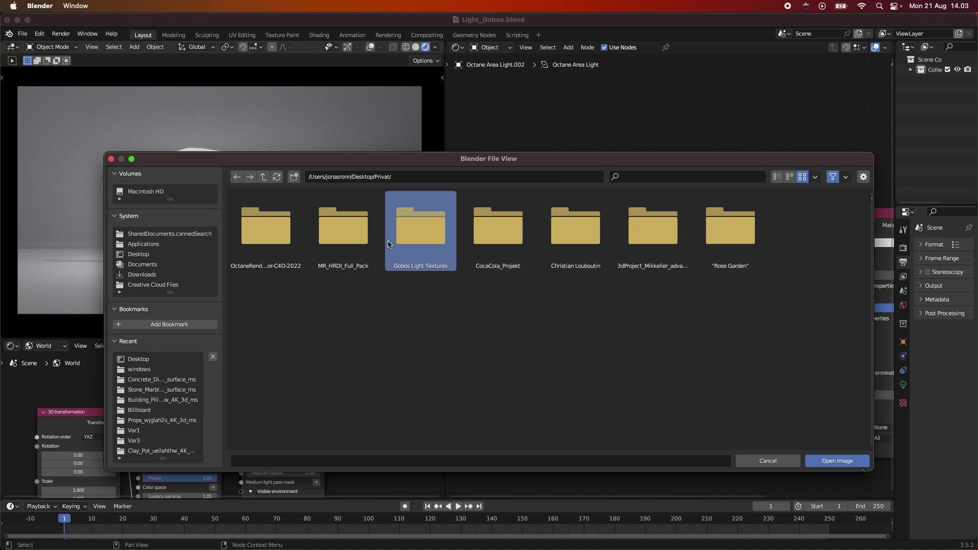
{"action": "double_click", "coordinate": [421, 230]}
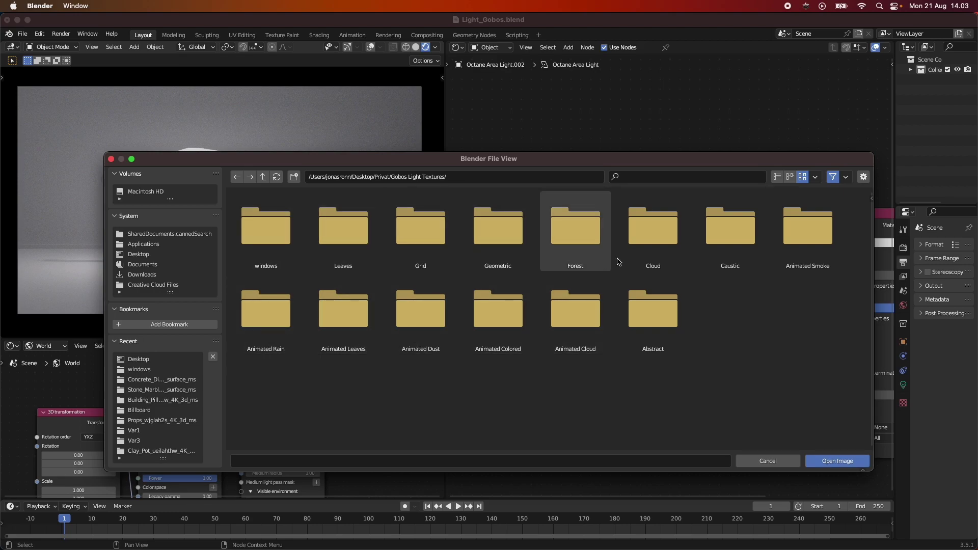
{"action": "double_click", "coordinate": [266, 229]}
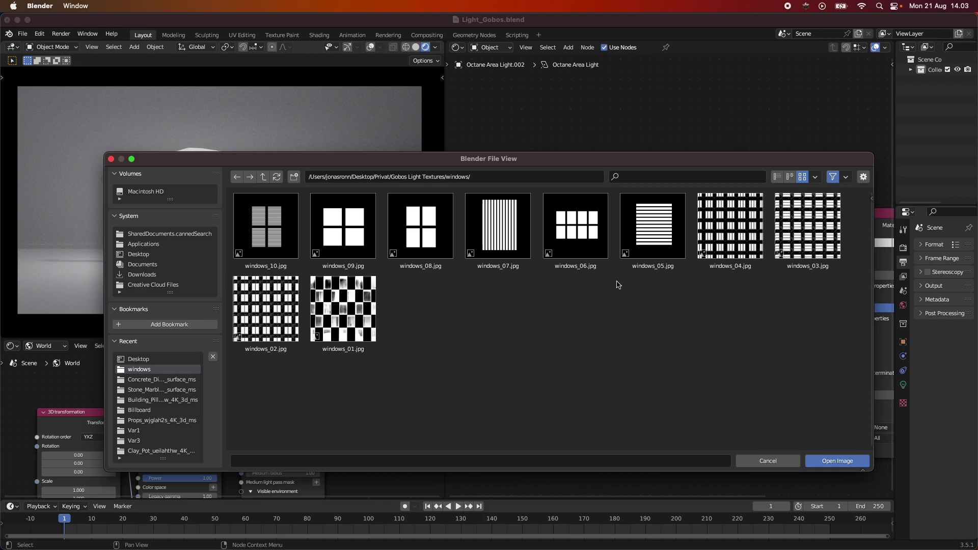
{"action": "double_click", "coordinate": [573, 227]}
Connect the RGB image to the Black body emission's Distribution input.
{"action": "scroll", "coordinate": [718, 293], "scroll_direction": "right", "scroll_amount": 5}
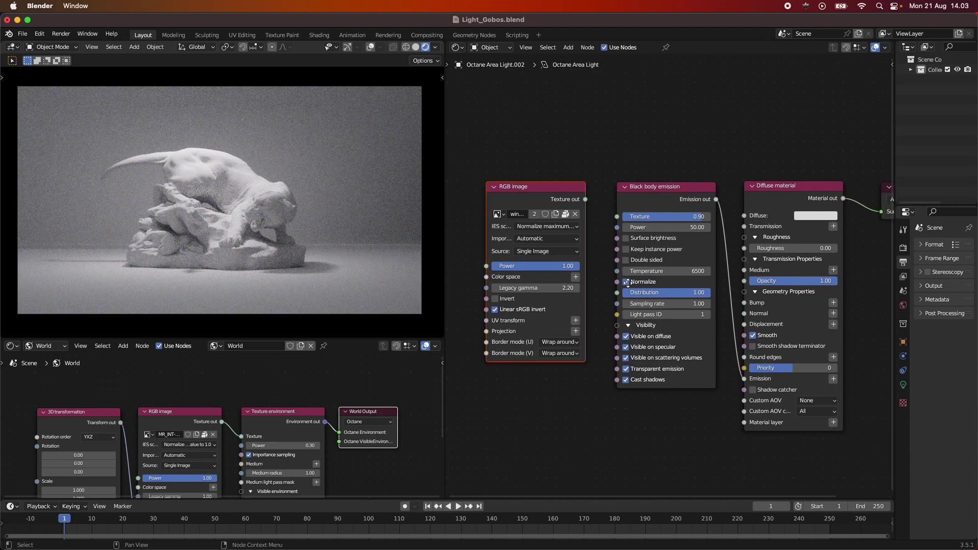
{"action": "scroll", "coordinate": [671, 293], "scroll_direction": "down", "scroll_amount": 1}
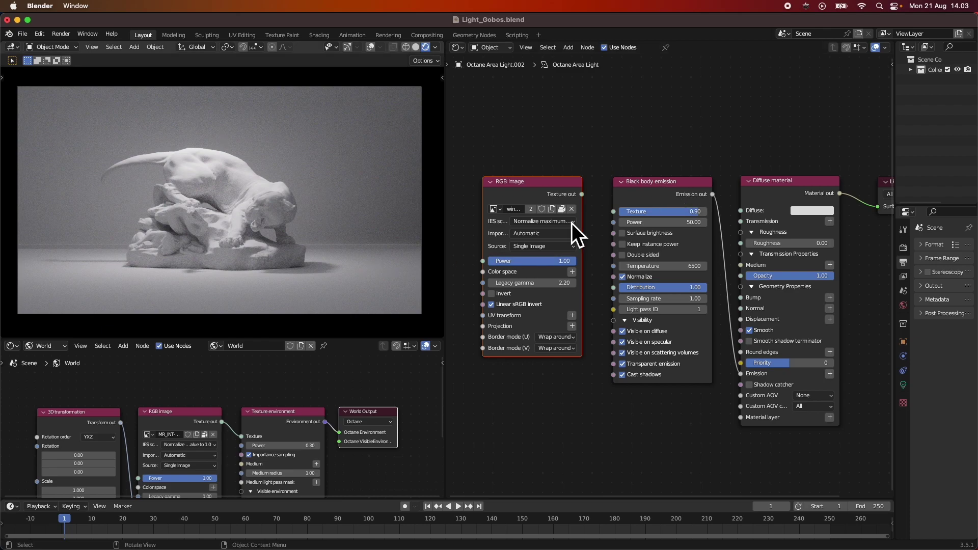
{"action": "left_click_drag", "start_coordinate": [583, 194], "coordinate": [615, 290]}
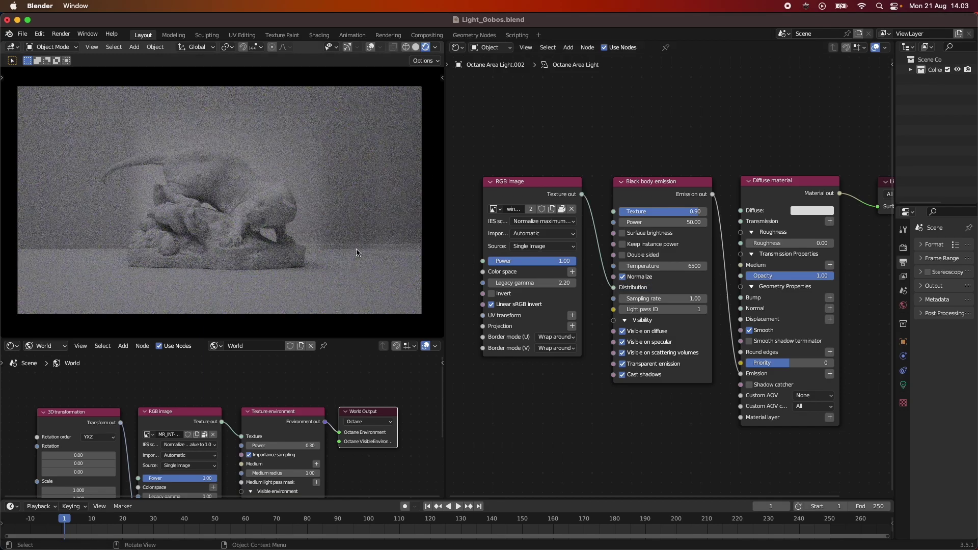
Raise the emission Power from 500 to 1000, then show the 3D Viewport.
{"action": "left_click", "coordinate": [665, 223]}
{"action": "type", "text": "500"}
{"action": "key", "text": "Return"}
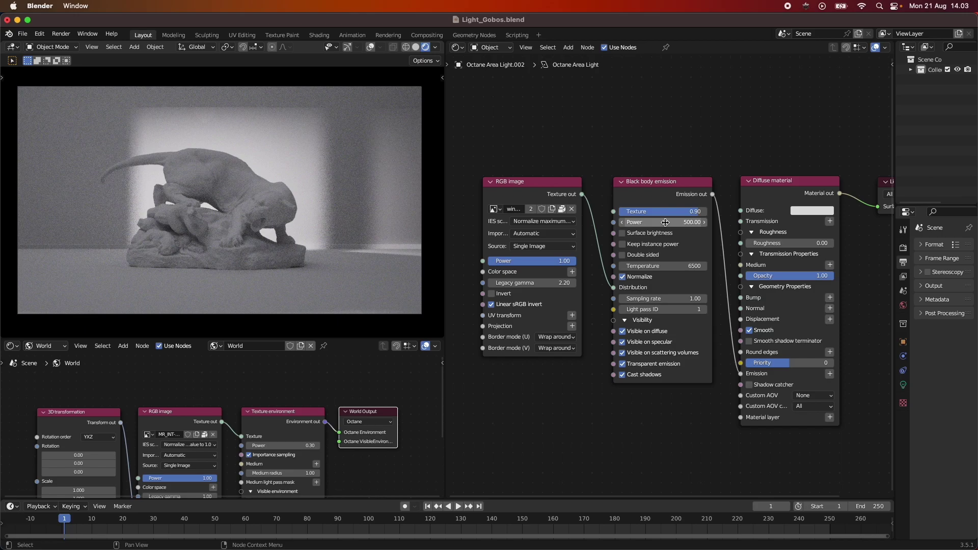
{"action": "left_click", "coordinate": [665, 223]}
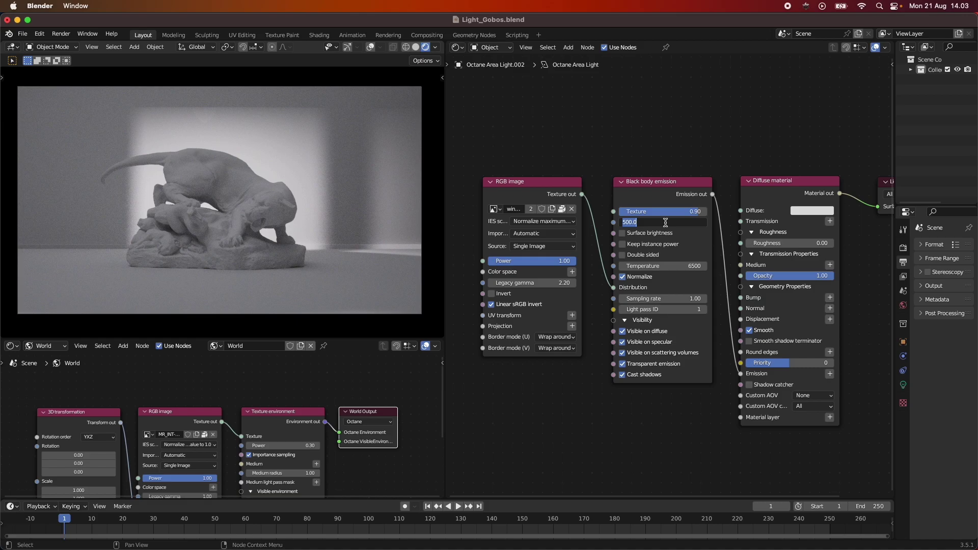
{"action": "type", "text": "1000"}
{"action": "key", "text": "Return"}
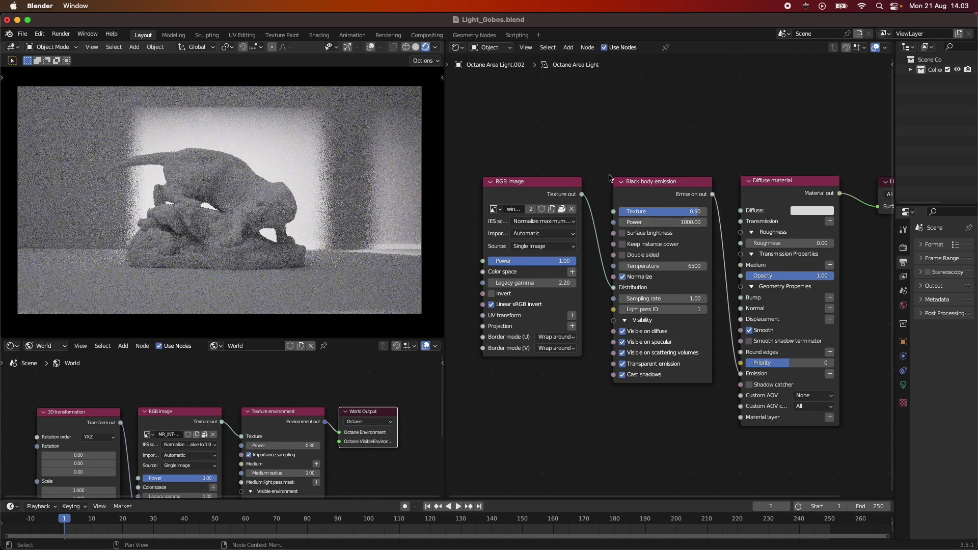
{"action": "left_click", "coordinate": [457, 48]}
{"action": "left_click", "coordinate": [479, 76]}
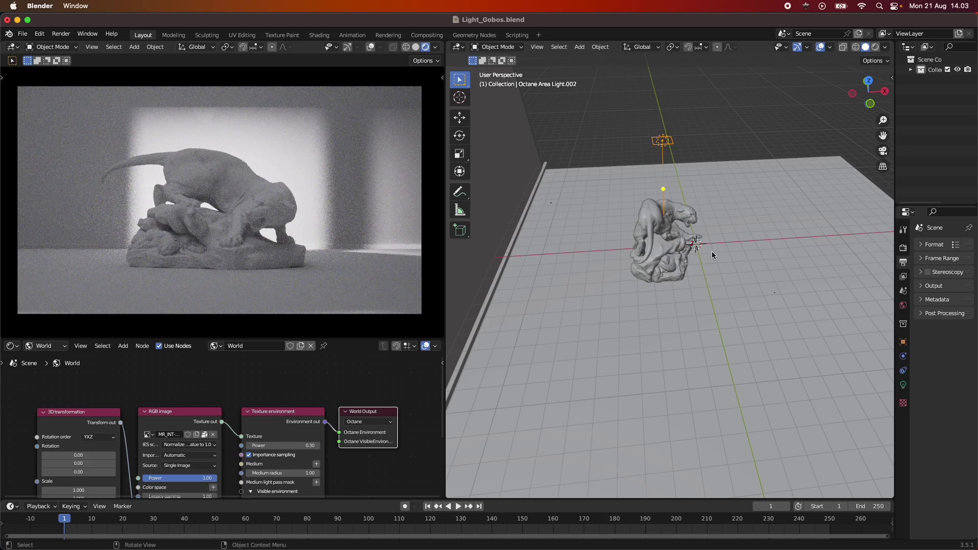
Zoom and orbit the render preview to see the gobo-lit room, then show the light's shader nodes.
{"action": "scroll", "coordinate": [703, 199], "scroll_direction": "down", "scroll_amount": 4}
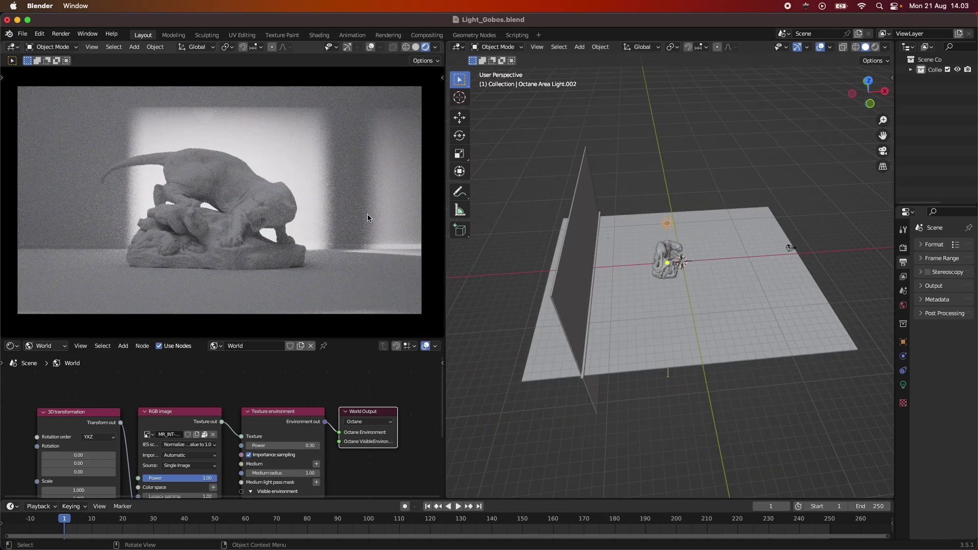
{"action": "middle_click_drag", "start_coordinate": [367, 218], "coordinate": [337, 265]}
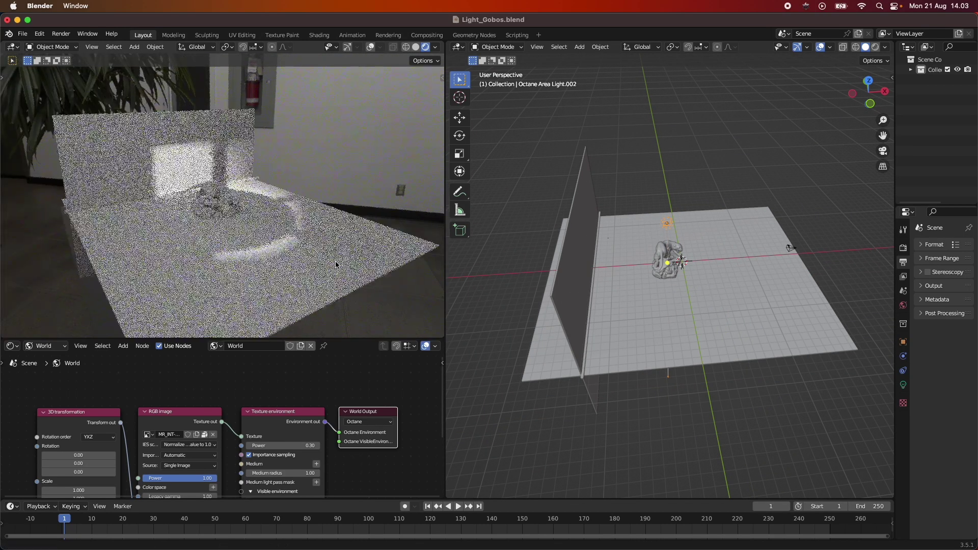
{"action": "left_click", "coordinate": [458, 47]}
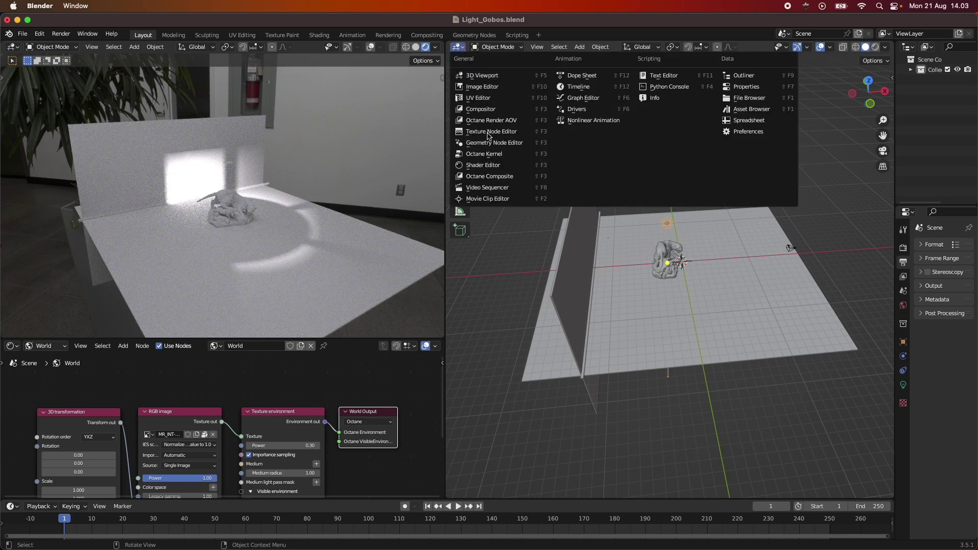
{"action": "left_click", "coordinate": [488, 166]}
{"action": "scroll", "coordinate": [681, 248], "scroll_direction": "left", "scroll_amount": 5}
{"action": "scroll", "coordinate": [681, 248], "scroll_direction": "down", "scroll_amount": 3}
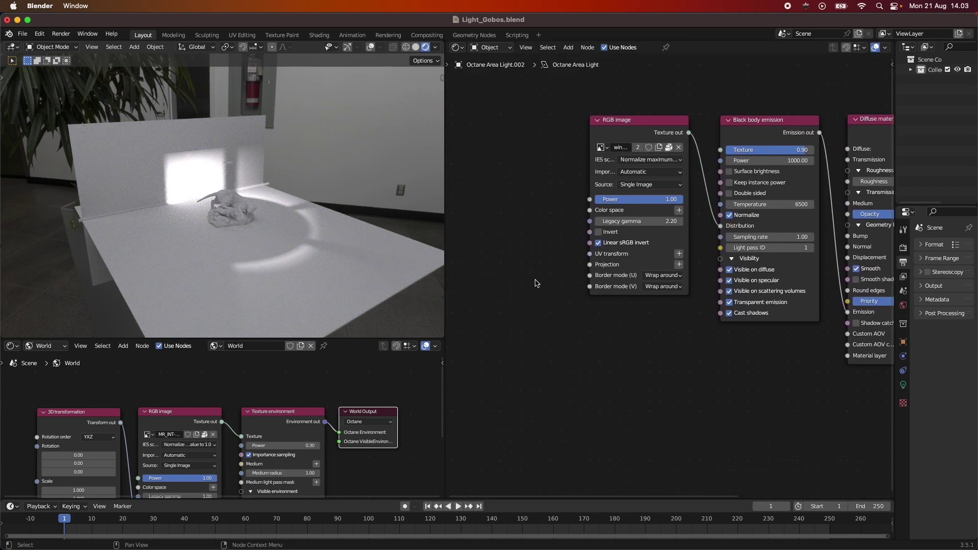
Add a Perspective Projection node and link it into the RGB image's Projection input.
{"action": "key", "text": "shift+a"}
{"action": "type", "text": "projec"}
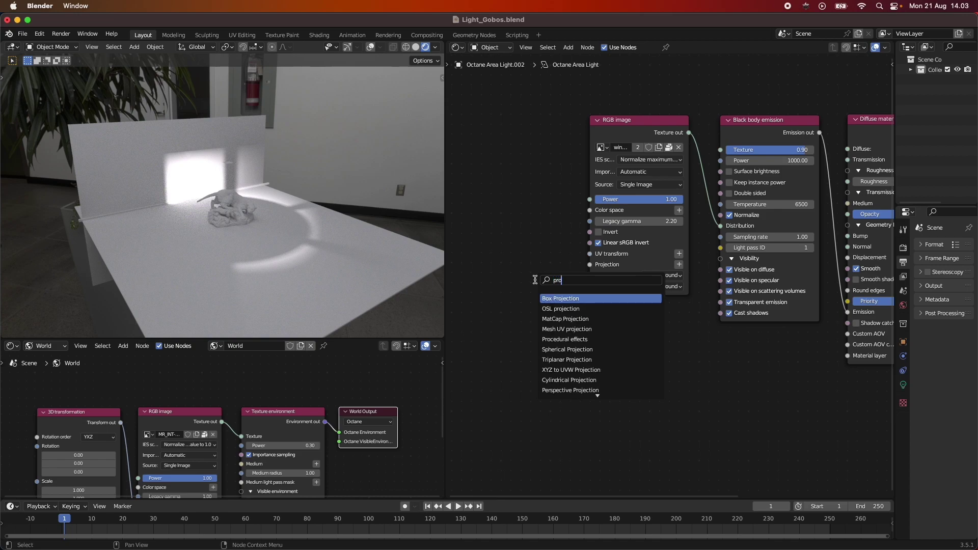
{"action": "key", "text": "Down"}
{"action": "key", "text": "Down"}
{"action": "key", "text": "Down"}
{"action": "key", "text": "Down"}
{"action": "key", "text": "Down"}
{"action": "key", "text": "Down"}
{"action": "key", "text": "Down"}
{"action": "key", "text": "Down"}
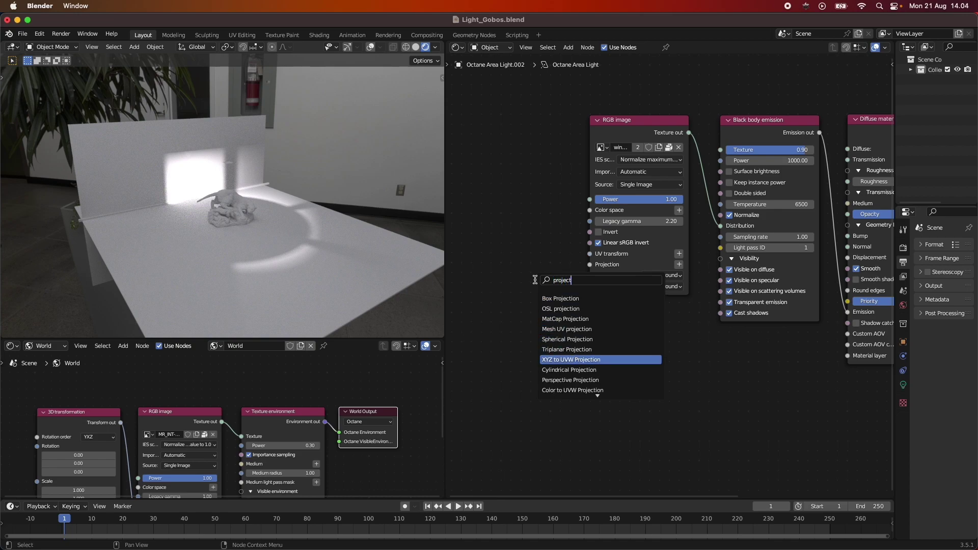
{"action": "key", "text": "Return"}
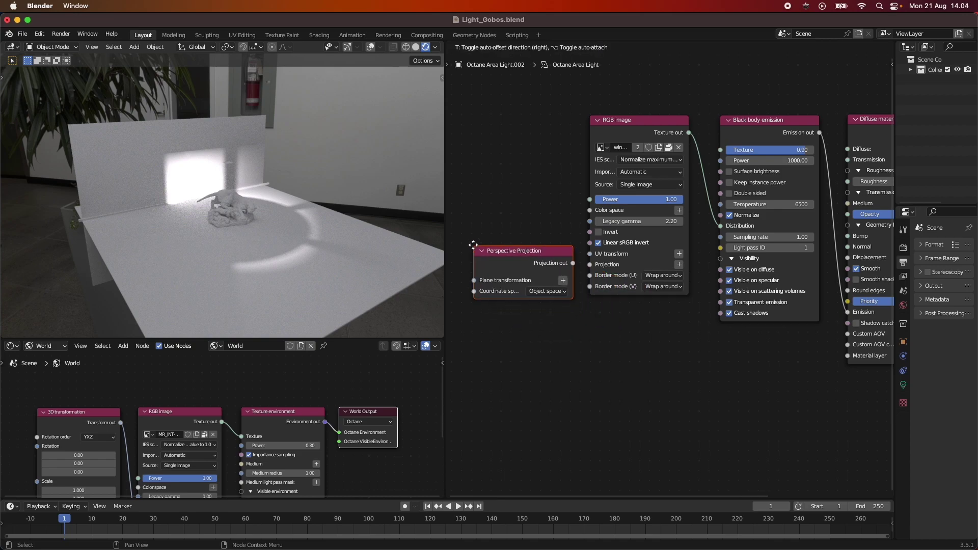
{"action": "left_click", "coordinate": [471, 246]}
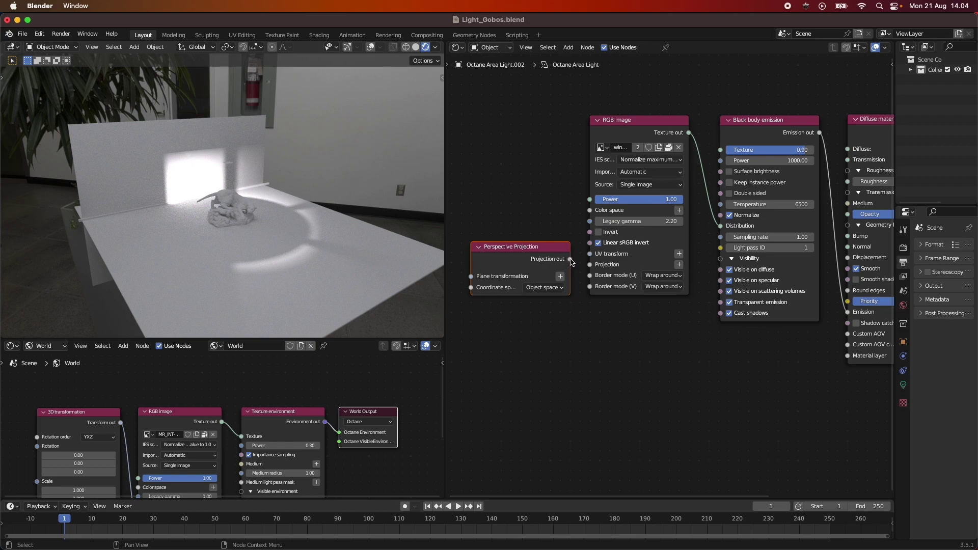
{"action": "left_click_drag", "start_coordinate": [570, 258], "coordinate": [590, 264]}
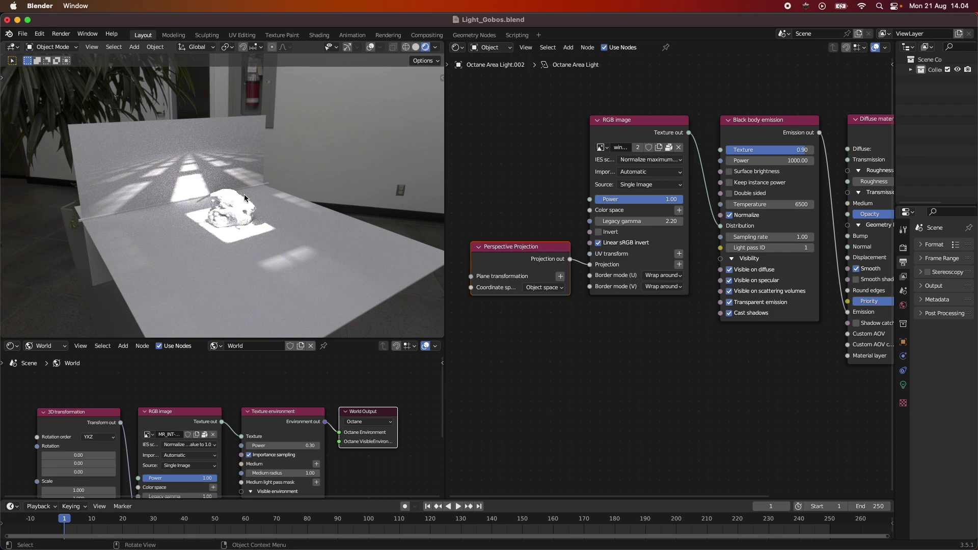
Lower the emission Power to 500, then 250, viewing the render through the scene camera.
{"action": "middle_click_drag", "start_coordinate": [748, 224], "coordinate": [669, 246]}
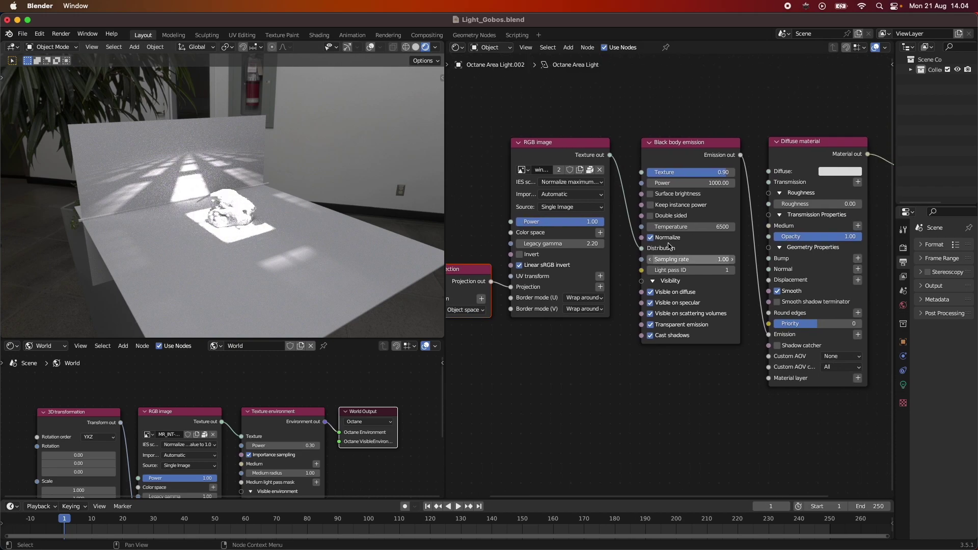
{"action": "left_click", "coordinate": [689, 184]}
{"action": "type", "text": "500"}
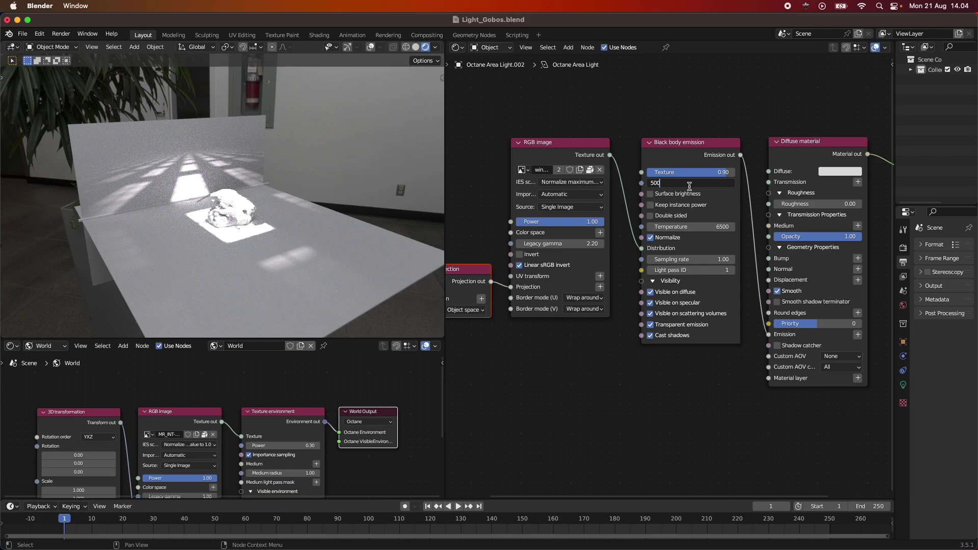
{"action": "key", "text": "Return"}
{"action": "left_click", "coordinate": [349, 49]}
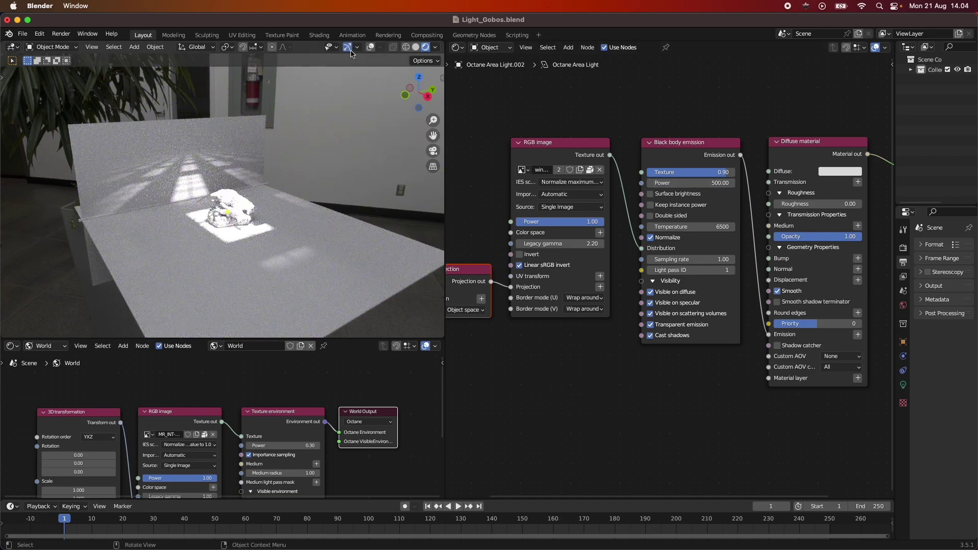
{"action": "left_click", "coordinate": [433, 151]}
{"action": "left_click", "coordinate": [707, 184]}
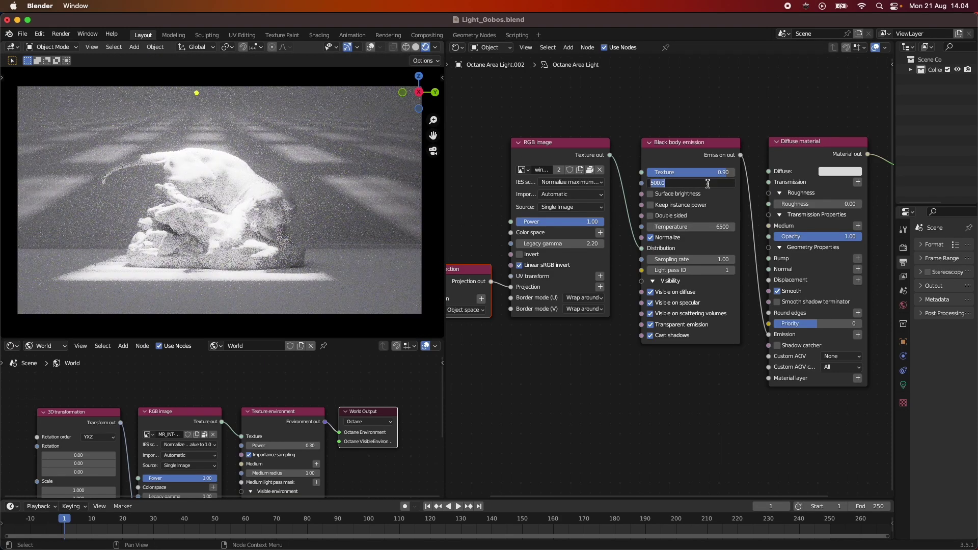
{"action": "type", "text": "250"}
{"action": "key", "text": "Return"}
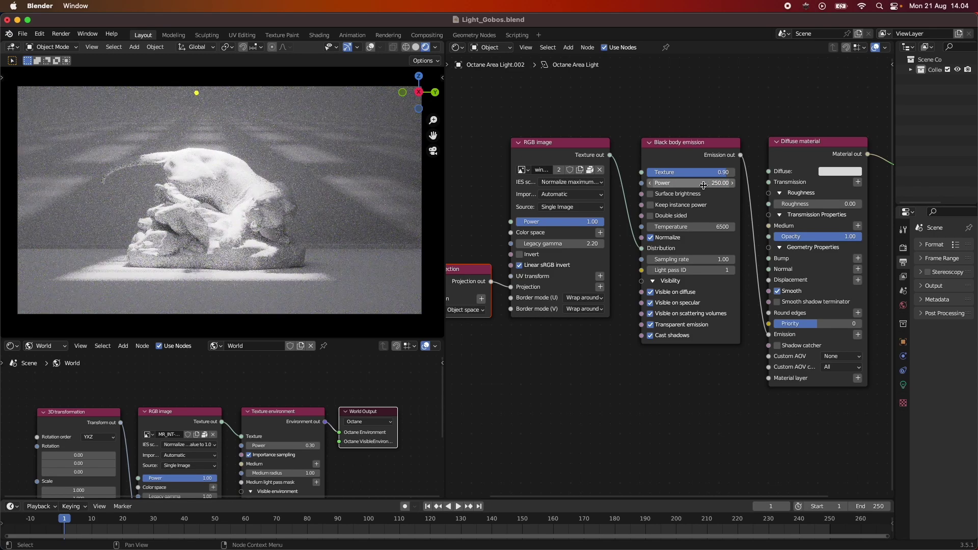
Turn the right area into a 3D Viewport and raise the area light.
{"action": "left_click", "coordinate": [457, 48]}
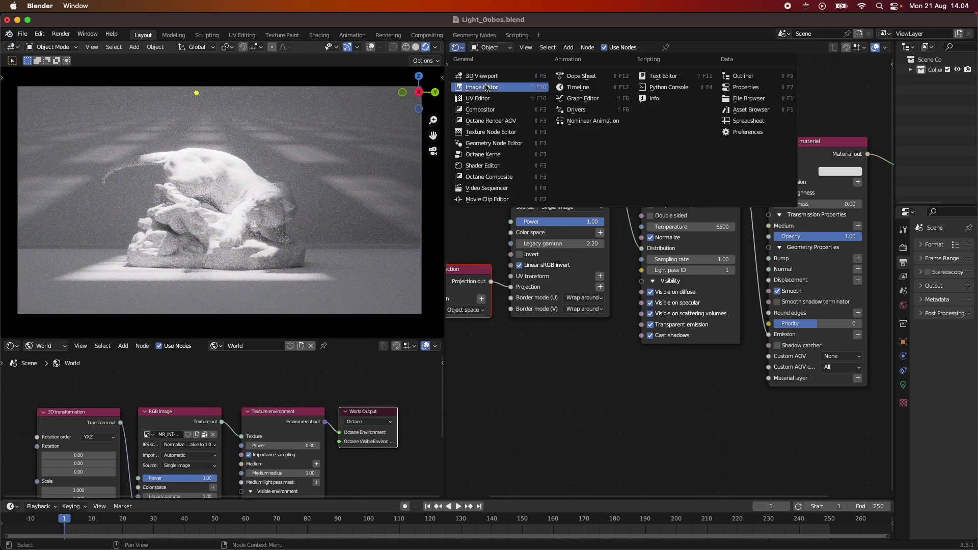
{"action": "left_click", "coordinate": [482, 76]}
{"action": "middle_click_drag", "start_coordinate": [637, 174], "coordinate": [719, 257]}
{"action": "scroll", "coordinate": [720, 258], "scroll_direction": "up", "scroll_amount": 3}
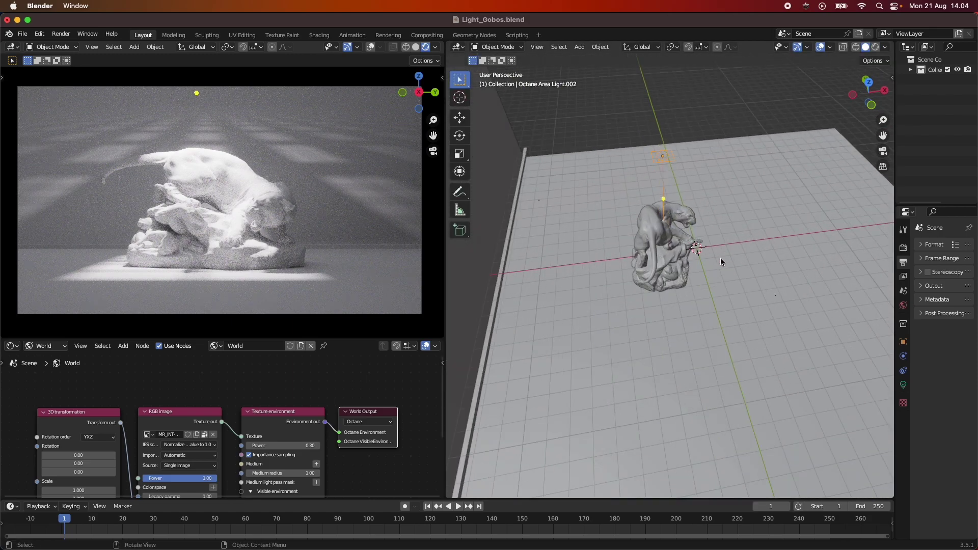
{"action": "key", "text": "g"}
{"action": "left_click", "coordinate": [715, 179]}
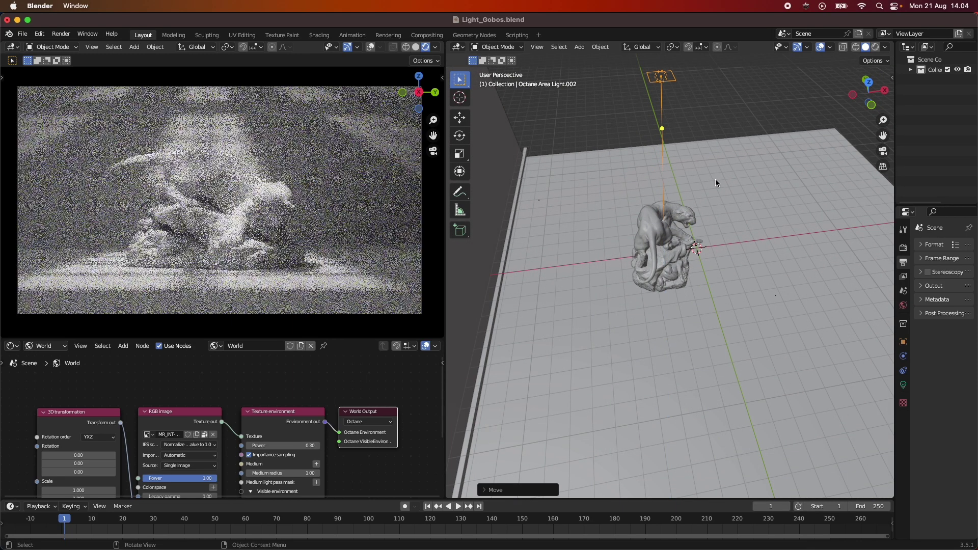
Scale the area light down to 0.3773.
{"action": "middle_click_drag", "start_coordinate": [715, 178], "coordinate": [730, 195]}
{"action": "scroll", "coordinate": [734, 197], "scroll_direction": "up", "scroll_amount": 1}
{"action": "key", "text": "s"}
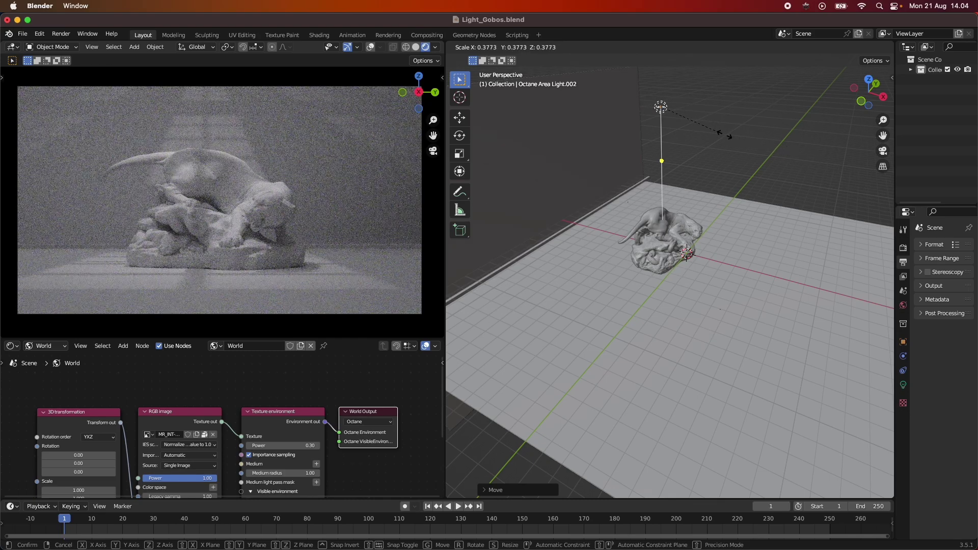
{"action": "left_click", "coordinate": [724, 136]}
Raise the light straight up along Z again, then slide it along global Y.
{"action": "key", "text": "g"}
{"action": "key", "text": "z"}
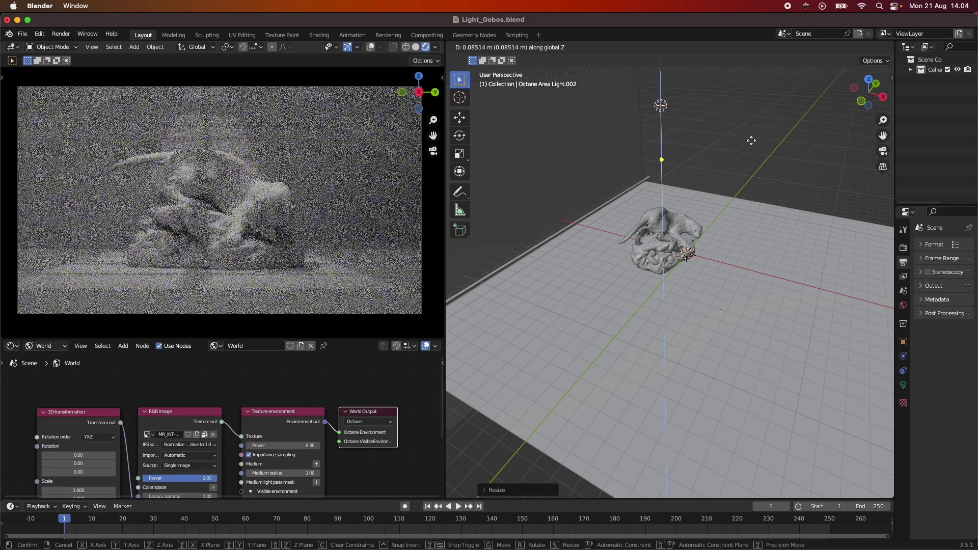
{"action": "left_click", "coordinate": [751, 134]}
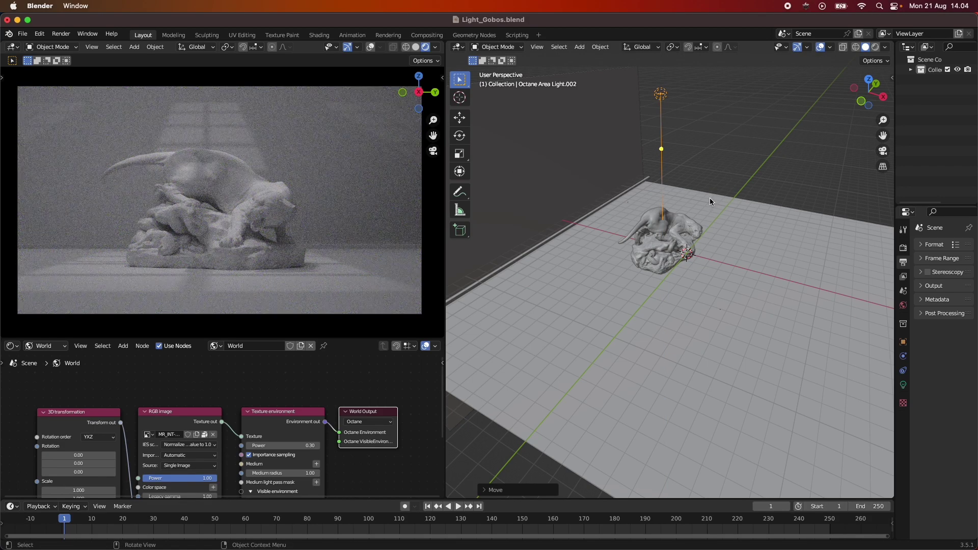
{"action": "key", "text": "g"}
{"action": "key", "text": "y"}
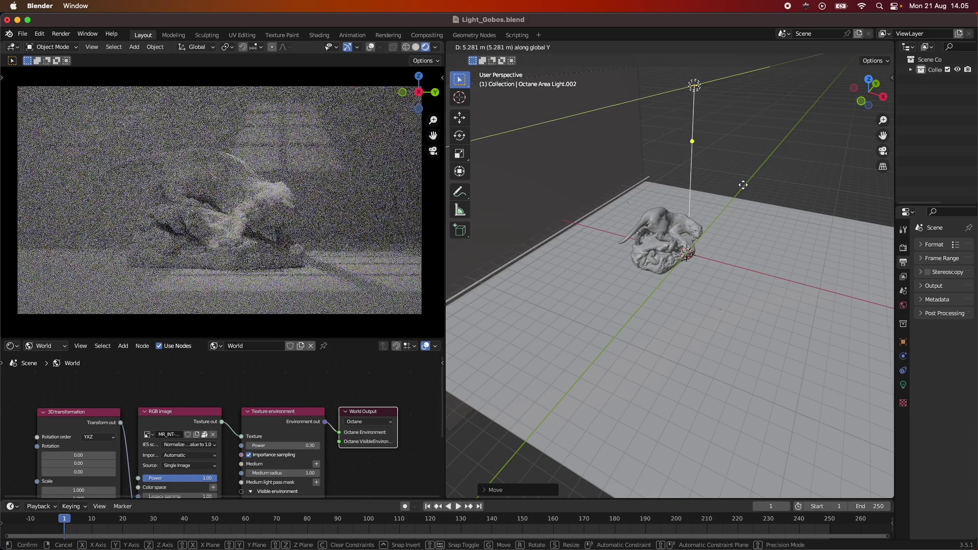
{"action": "left_click", "coordinate": [740, 188]}
Tilt the area light in right-side view, then slide it about 4.7 m along X.
{"action": "middle_click_drag", "start_coordinate": [740, 189], "coordinate": [796, 116]}
{"action": "key", "text": "KP_3"}
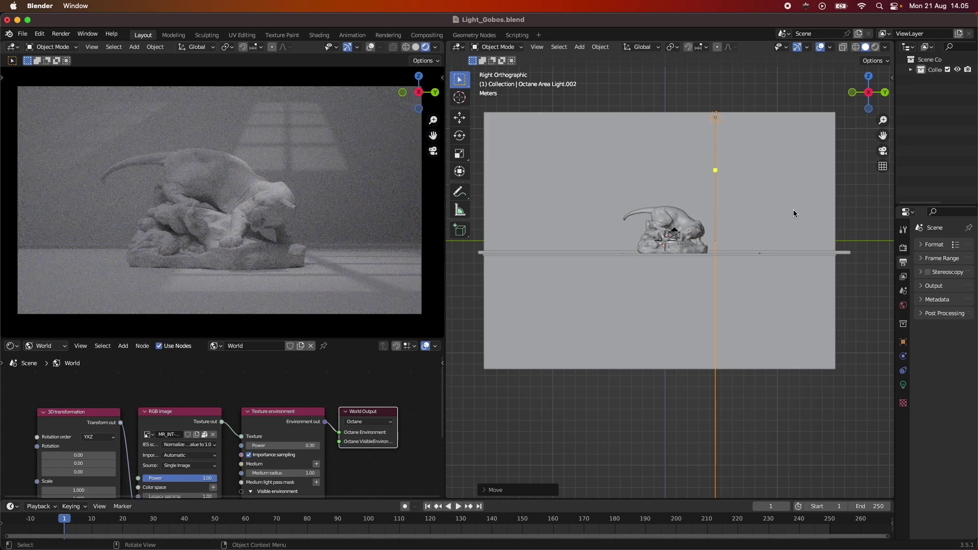
{"action": "key", "text": "r"}
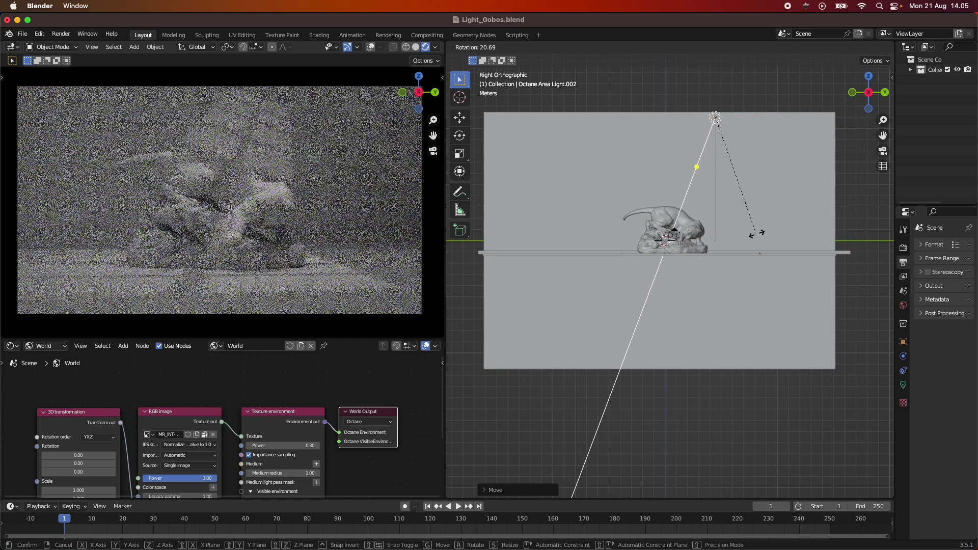
{"action": "left_click", "coordinate": [749, 234]}
{"action": "middle_click_drag", "start_coordinate": [708, 221], "coordinate": [770, 274]}
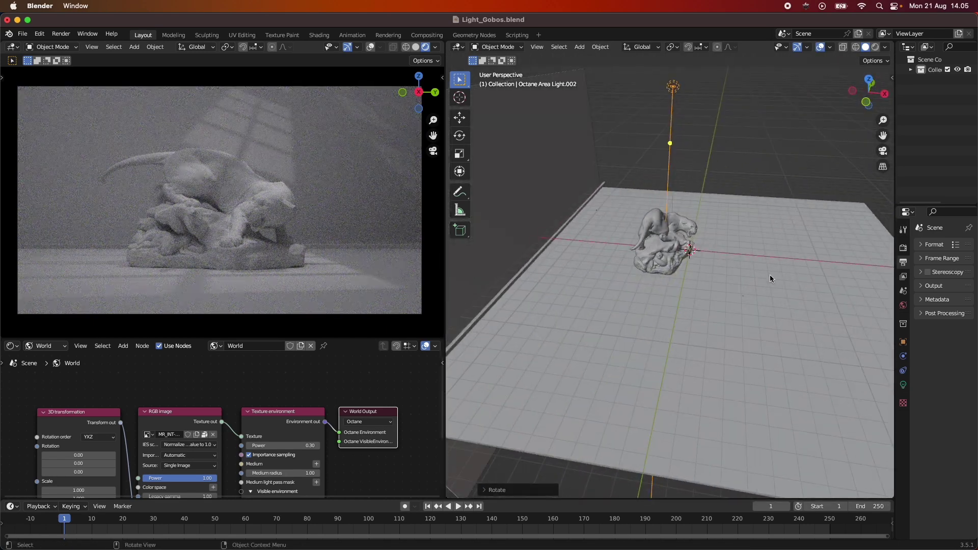
{"action": "key", "text": "g"}
{"action": "key", "text": "x"}
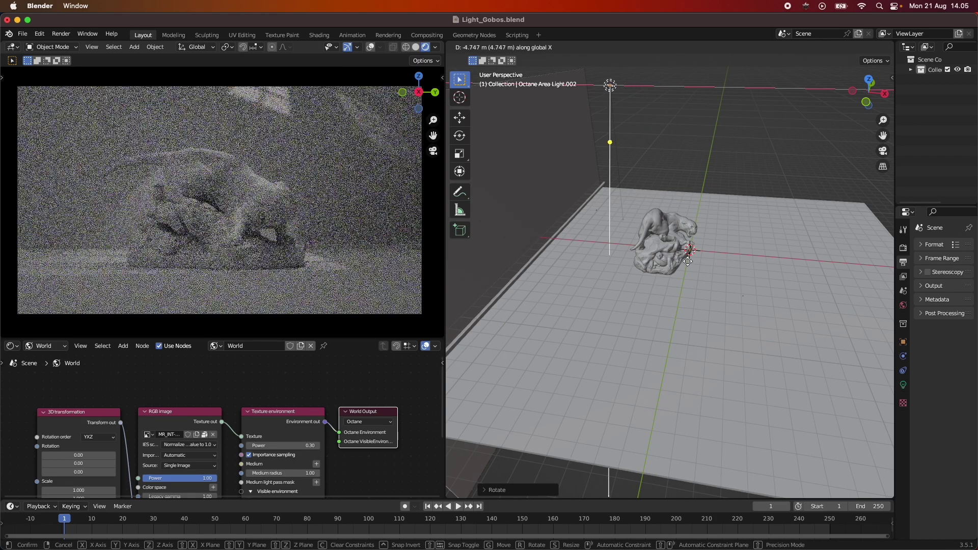
{"action": "left_click", "coordinate": [756, 266]}
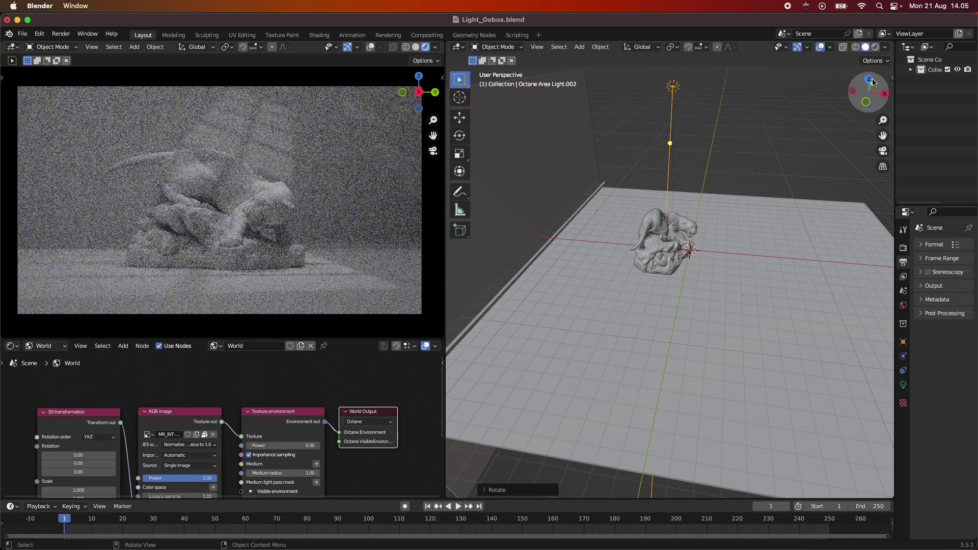
Rotate the light from top view so the pattern falls diagonally across the backdrop.
{"action": "left_click", "coordinate": [869, 80]}
{"action": "key", "text": "r"}
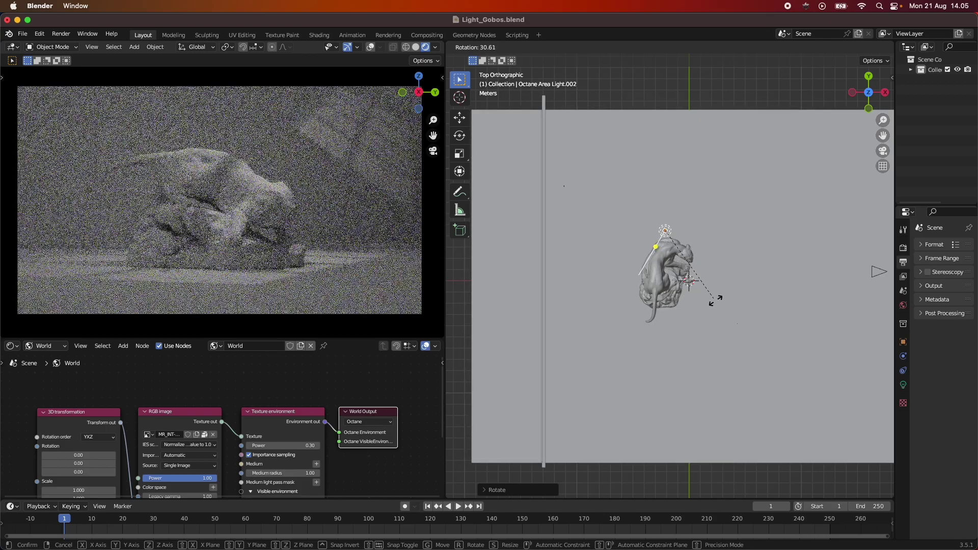
{"action": "left_click", "coordinate": [714, 299]}
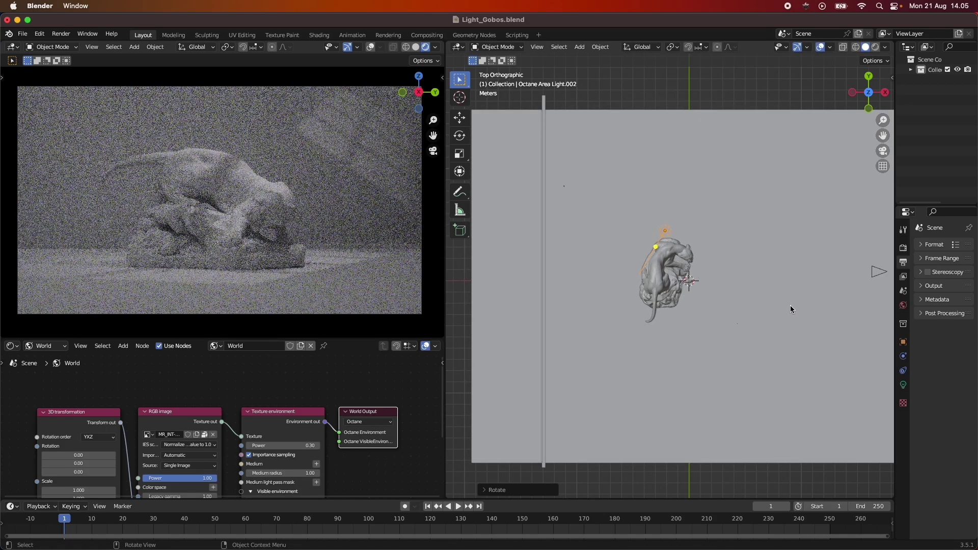
{"action": "middle_click_drag", "start_coordinate": [790, 304], "coordinate": [657, 212]}
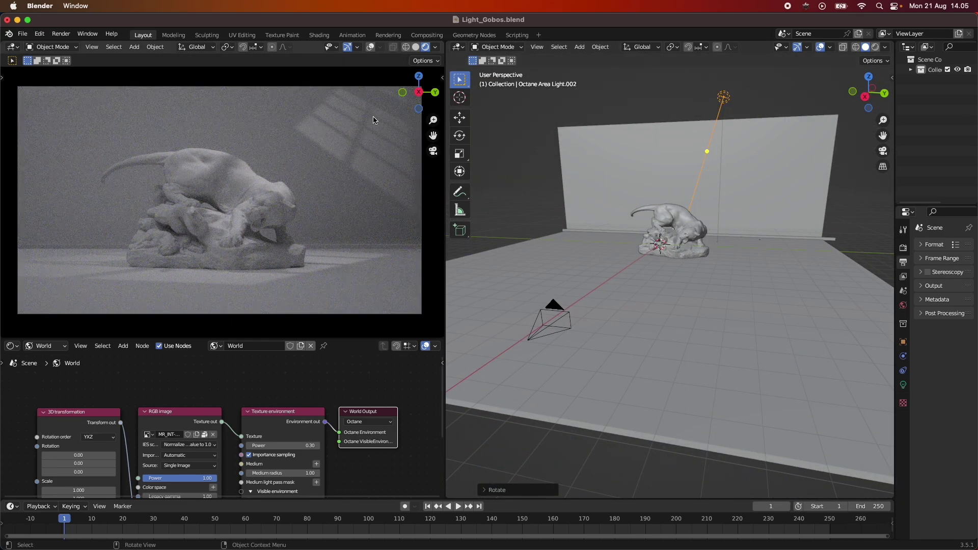
{"action": "middle_click_drag", "start_coordinate": [666, 332], "coordinate": [691, 312]}
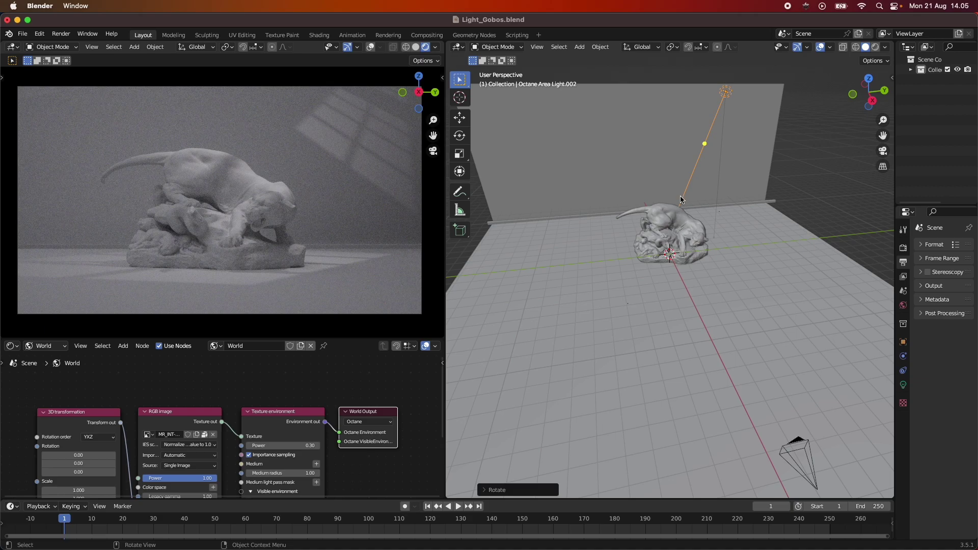
Turn off Light pass 1 in the backdrop Plane's Octane Object layer settings.
{"action": "left_click", "coordinate": [645, 169]}
{"action": "left_click", "coordinate": [903, 342]}
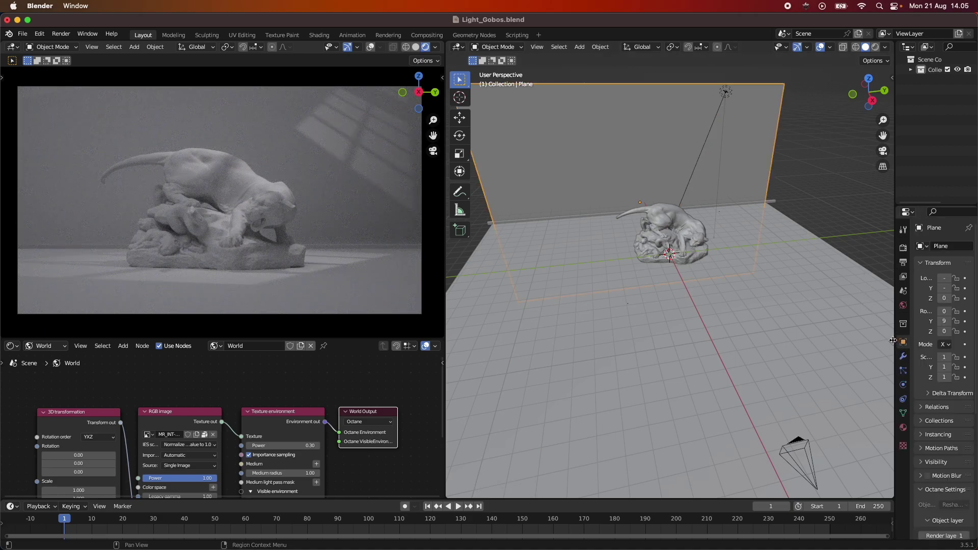
{"action": "left_click_drag", "start_coordinate": [896, 339], "coordinate": [766, 340]}
{"action": "scroll", "coordinate": [771, 345], "scroll_direction": "down", "scroll_amount": 6}
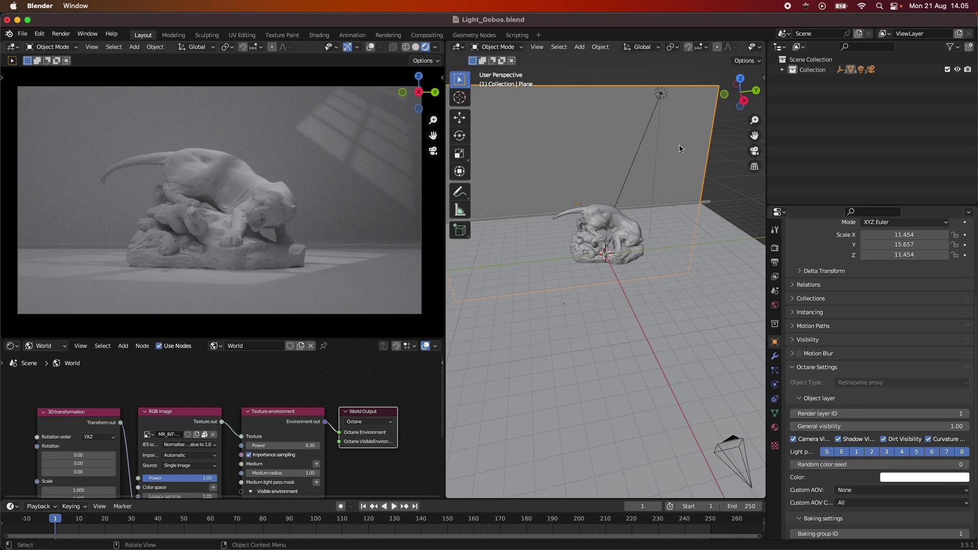
{"action": "scroll", "coordinate": [859, 452], "scroll_direction": "down", "scroll_amount": 1}
{"action": "left_click", "coordinate": [858, 432]}
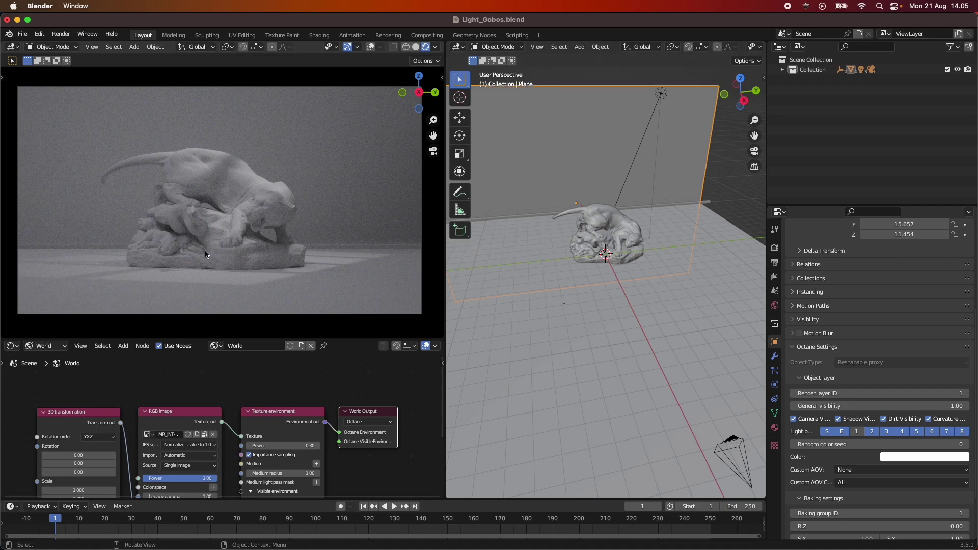
{"action": "middle_click_drag", "start_coordinate": [293, 242], "coordinate": [266, 264]}
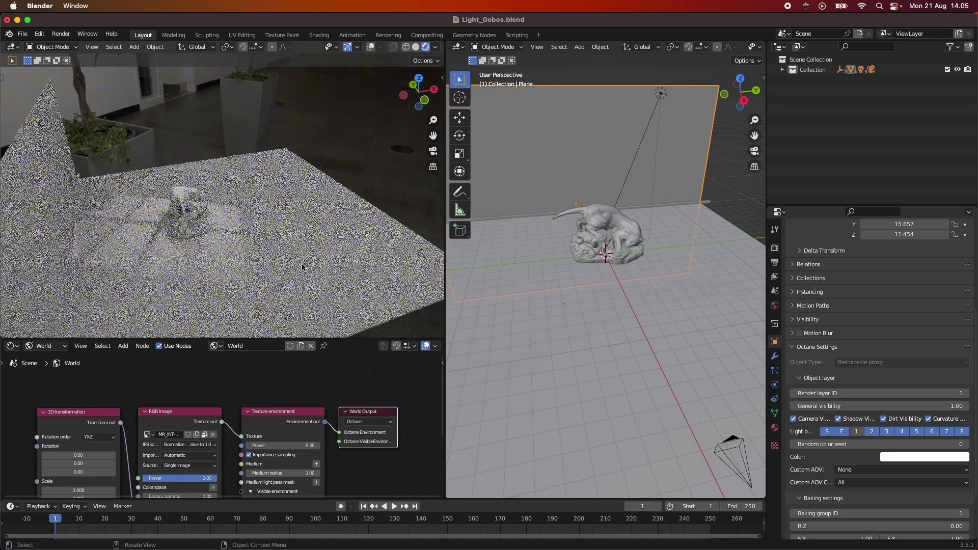
Move the area light further along X so the pattern lands beside the statue.
{"action": "left_click", "coordinate": [662, 93]}
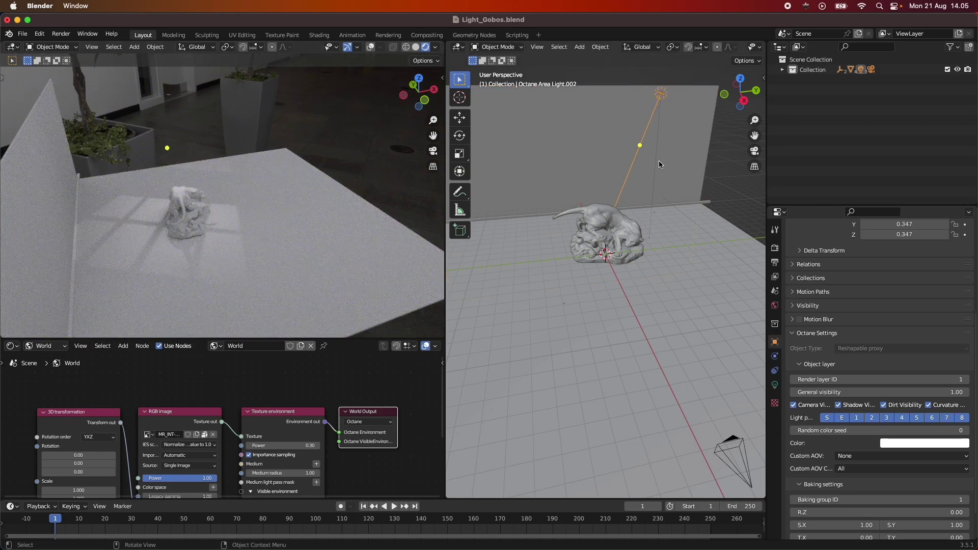
{"action": "key", "text": "g"}
{"action": "key", "text": "x"}
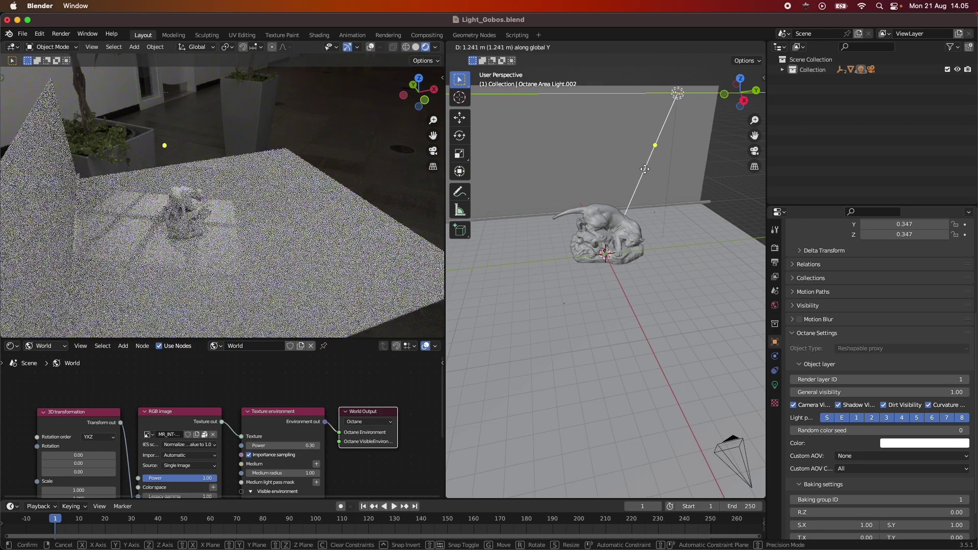
{"action": "left_click", "coordinate": [648, 169]}
{"action": "left_click", "coordinate": [669, 170]}
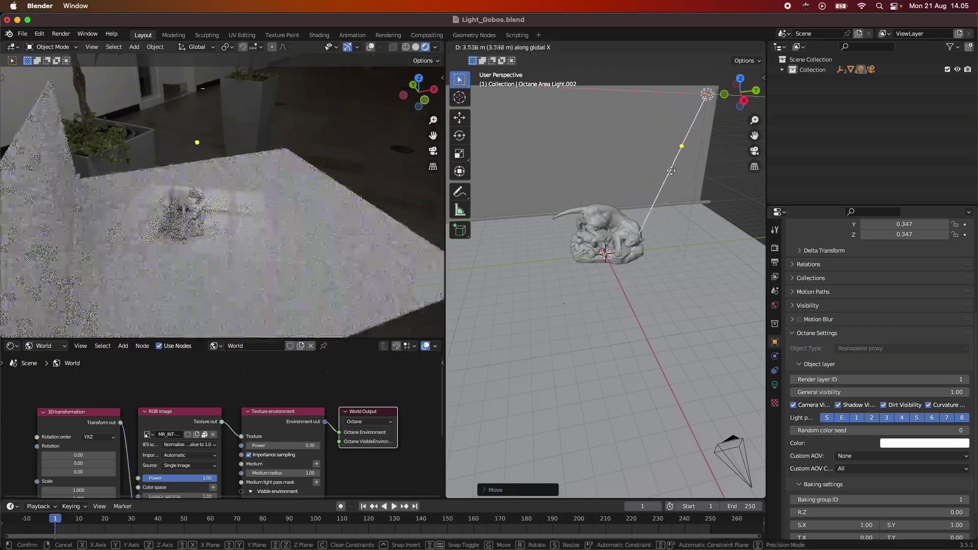
{"action": "middle_click_drag", "start_coordinate": [336, 210], "coordinate": [228, 239]}
{"action": "scroll", "coordinate": [259, 253], "scroll_direction": "up", "scroll_amount": 3}
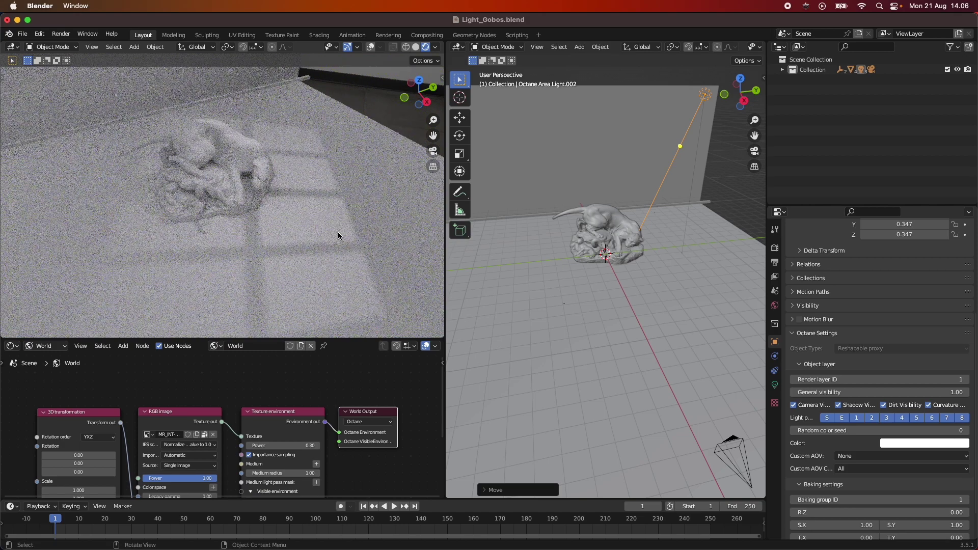
Save Light_Gobos.blend and inspect the floor pattern from a high view.
{"action": "key", "text": "super+s"}
{"action": "left_click", "coordinate": [725, 202]}
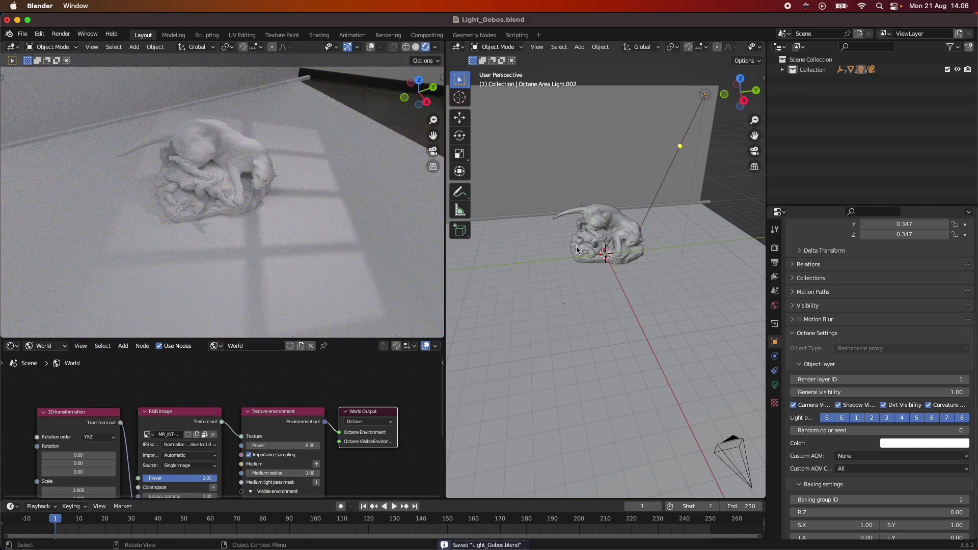
{"action": "scroll", "coordinate": [576, 249], "scroll_direction": "up", "scroll_amount": 2}
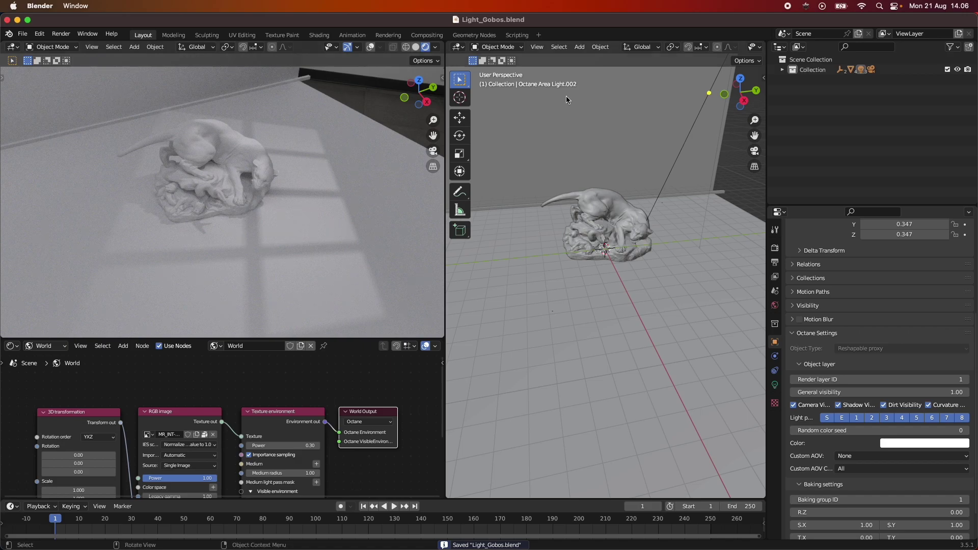
{"action": "middle_click_drag", "start_coordinate": [734, 101], "coordinate": [662, 208]}
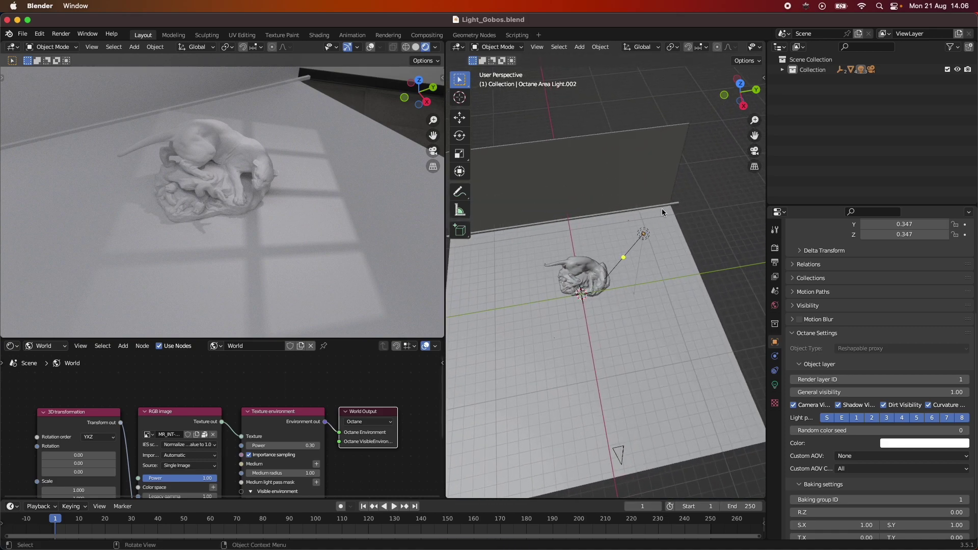
{"action": "scroll", "coordinate": [711, 166], "scroll_direction": "up", "scroll_amount": 6}
{"action": "scroll", "coordinate": [712, 166], "scroll_direction": "down", "scroll_amount": 3}
{"action": "left_click", "coordinate": [706, 163]}
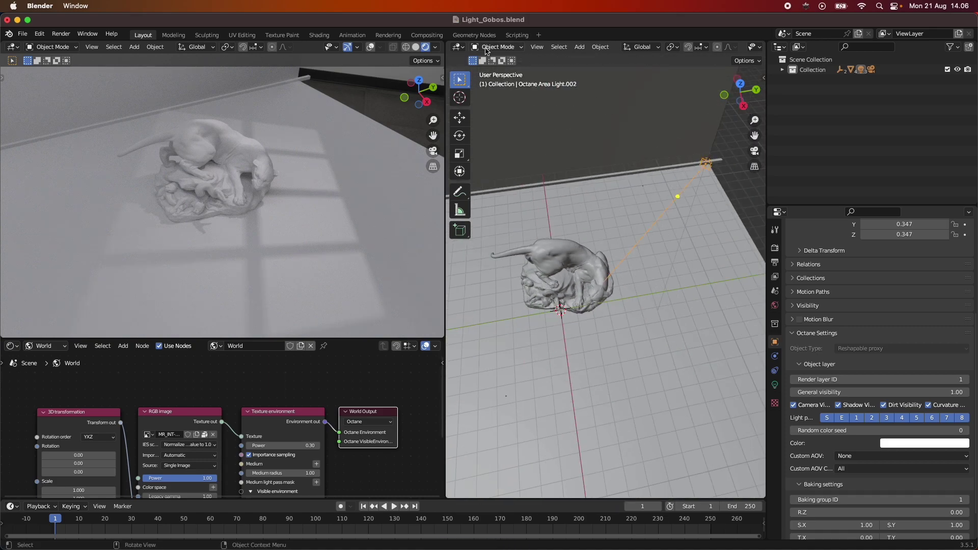
Show the area light's nodes in the Shader Editor and shift the Perspective Projection node.
{"action": "left_click", "coordinate": [458, 47]}
{"action": "left_click", "coordinate": [499, 158]}
{"action": "scroll", "coordinate": [626, 264], "scroll_direction": "left", "scroll_amount": 5}
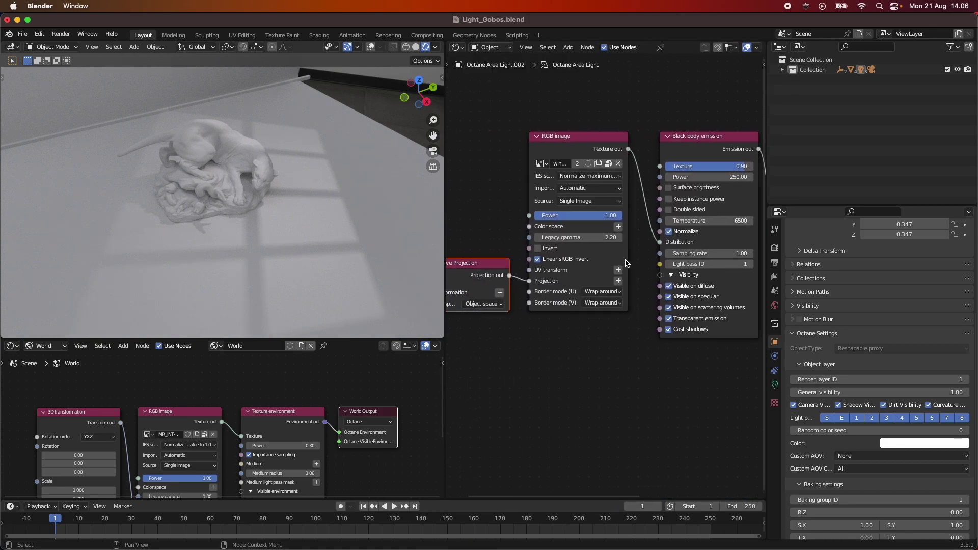
{"action": "scroll", "coordinate": [626, 263], "scroll_direction": "left", "scroll_amount": 3}
{"action": "scroll", "coordinate": [646, 262], "scroll_direction": "left", "scroll_amount": 3}
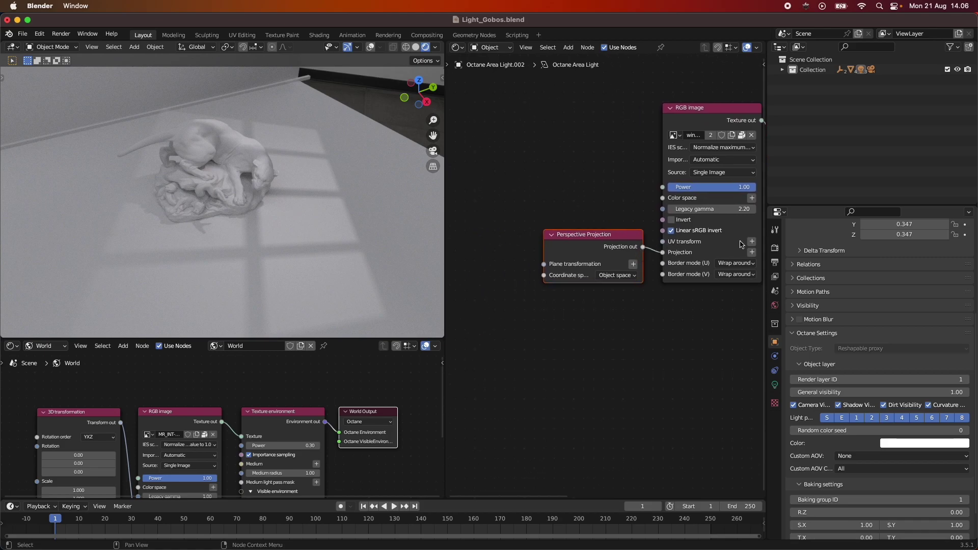
{"action": "left_click_drag", "start_coordinate": [604, 239], "coordinate": [587, 277]}
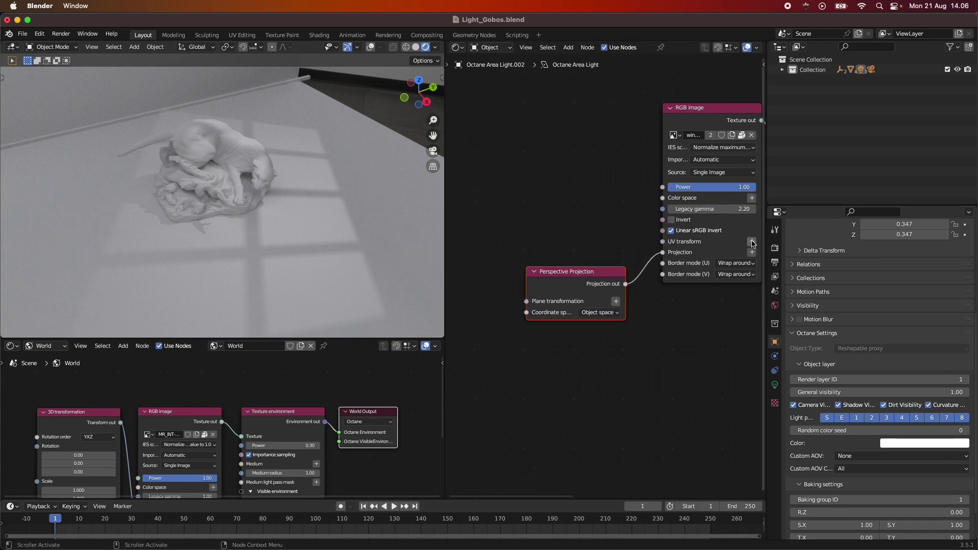
Add a 3D transformation node to the RGB image's UV transform, trying Y scale 0.5.
{"action": "left_click", "coordinate": [752, 241]}
{"action": "left_click", "coordinate": [579, 185]}
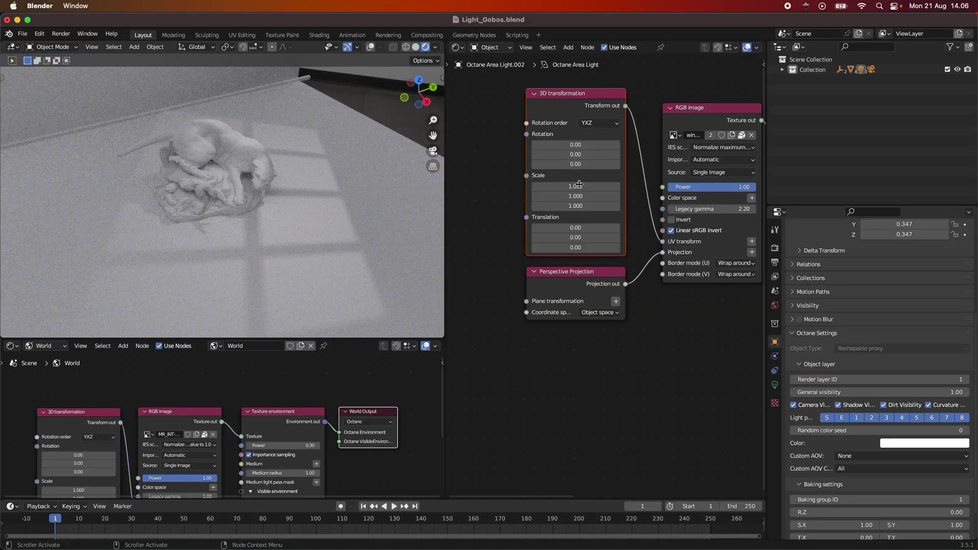
{"action": "left_click_drag", "start_coordinate": [580, 184], "coordinate": [571, 187]}
{"action": "left_click", "coordinate": [576, 196]}
{"action": "type", "text": "0.5"}
{"action": "key", "text": "Return"}
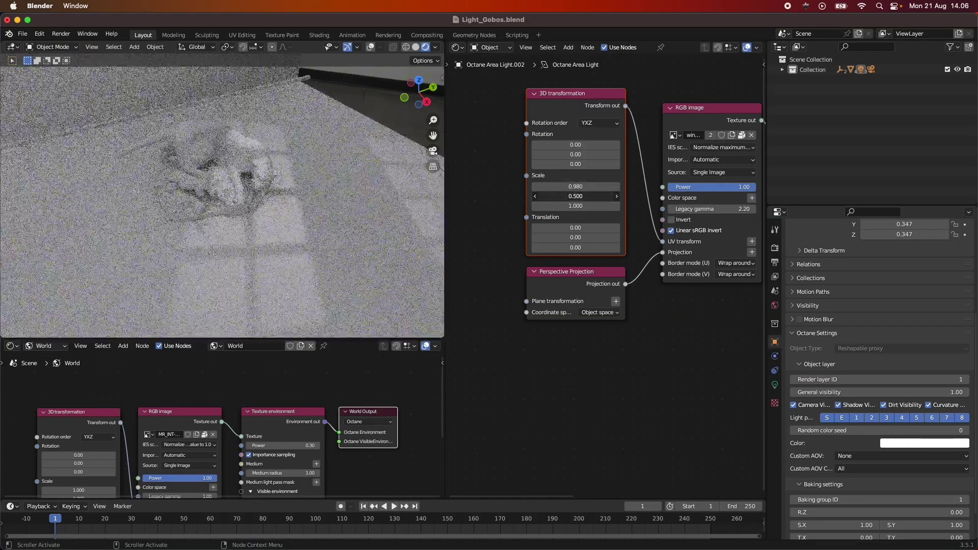
Settle the transform scale at 1.26 by 0.6 after trying Y values 0.72 and 0.36.
{"action": "left_click", "coordinate": [575, 196]}
{"action": "type", "text": "0.72"}
{"action": "key", "text": "Return"}
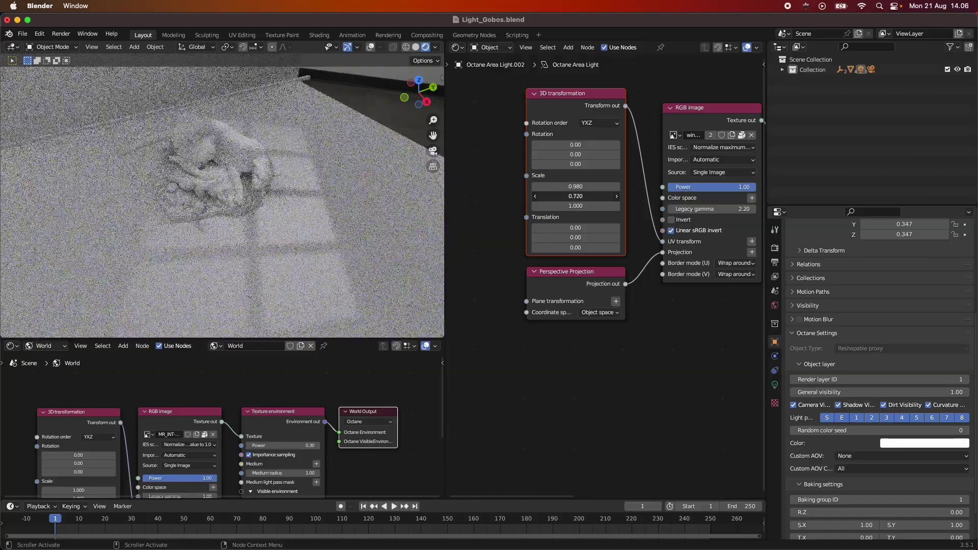
{"action": "left_click", "coordinate": [576, 196]}
{"action": "type", "text": "0.36"}
{"action": "key", "text": "Return"}
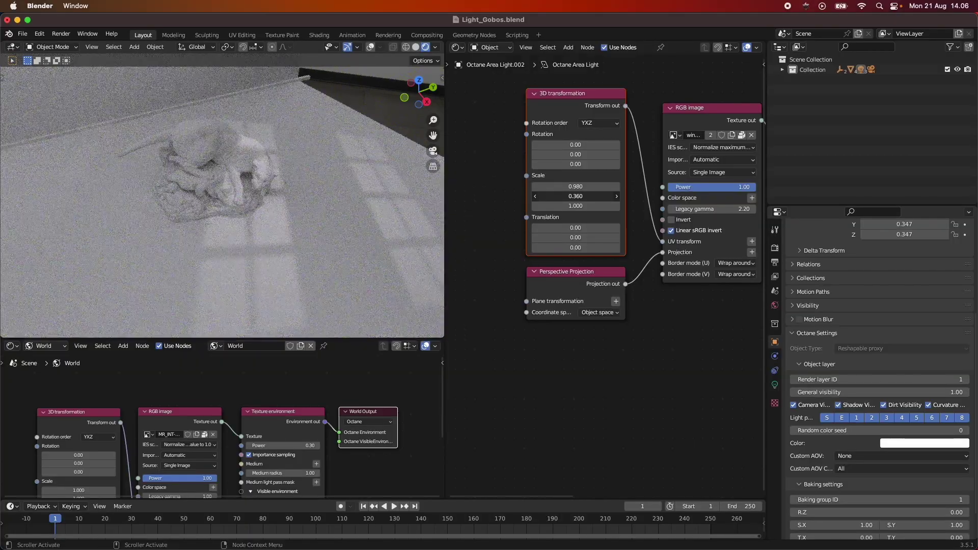
{"action": "mouse_move", "coordinate": [576, 196]}
{"action": "left_mouse_down"}
{"action": "mouse_move", "coordinate": [586, 196]}
{"action": "mouse_move", "coordinate": [583, 186]}
{"action": "mouse_move", "coordinate": [592, 195]}
{"action": "left_mouse_up"}
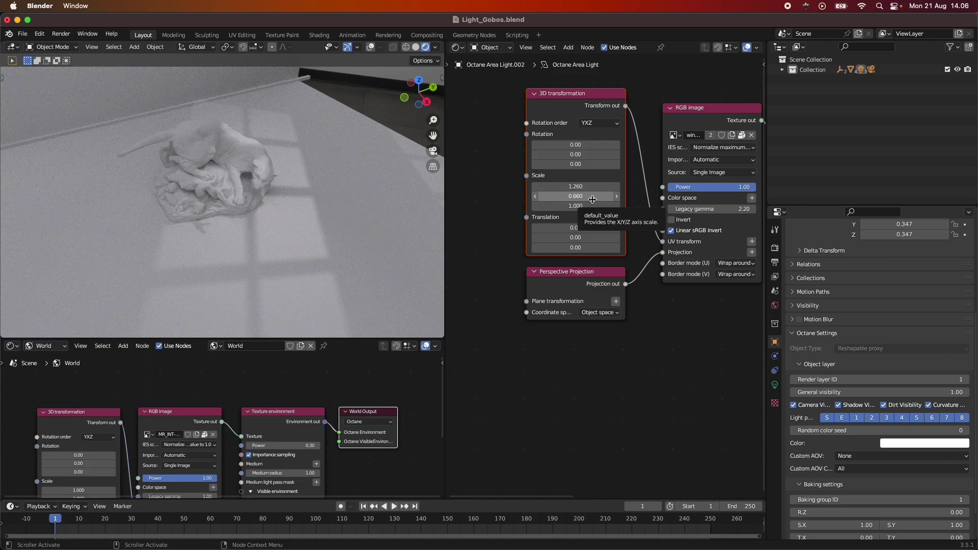
{"action": "left_click_drag", "start_coordinate": [593, 199], "coordinate": [571, 200]}
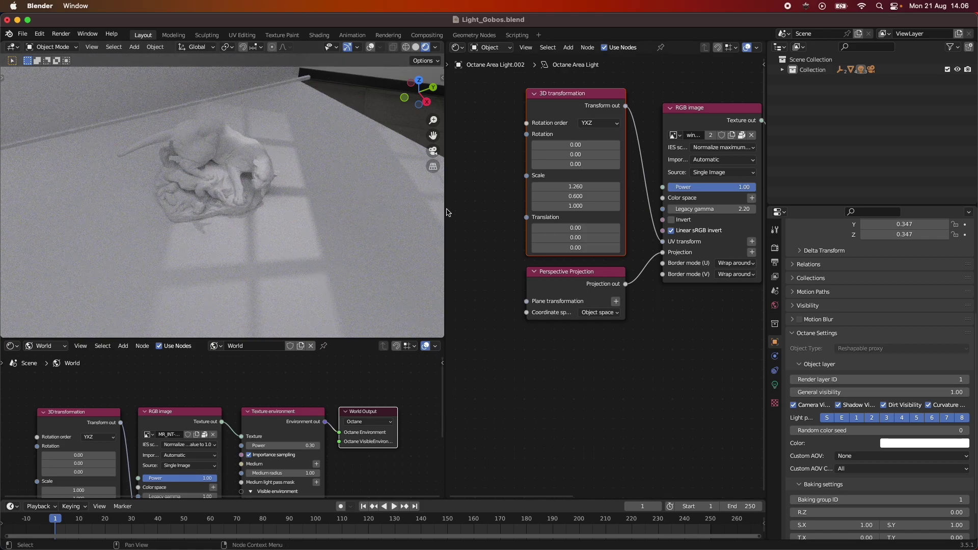
In camera view, set the emission Power to 500 and save the file.
{"action": "left_click", "coordinate": [434, 152]}
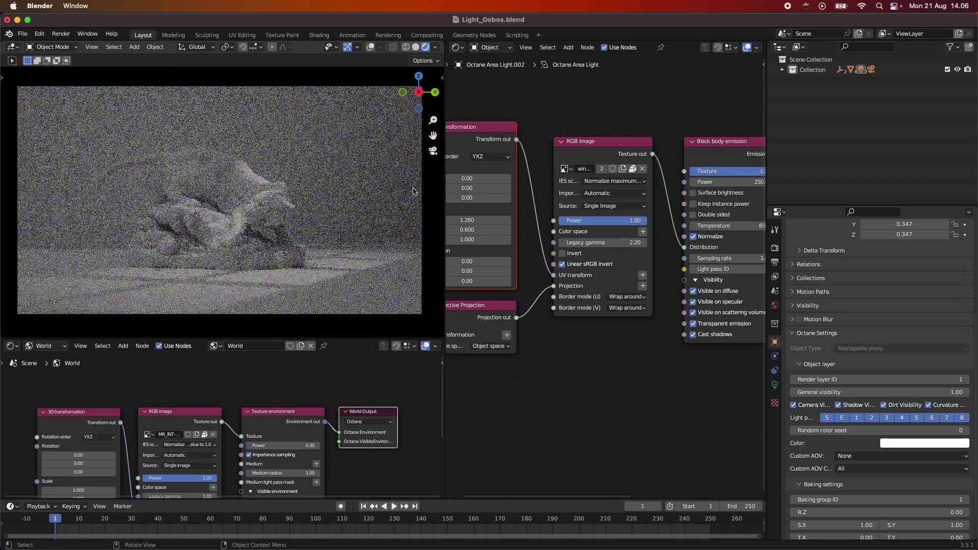
{"action": "scroll", "coordinate": [586, 244], "scroll_direction": "right", "scroll_amount": 5}
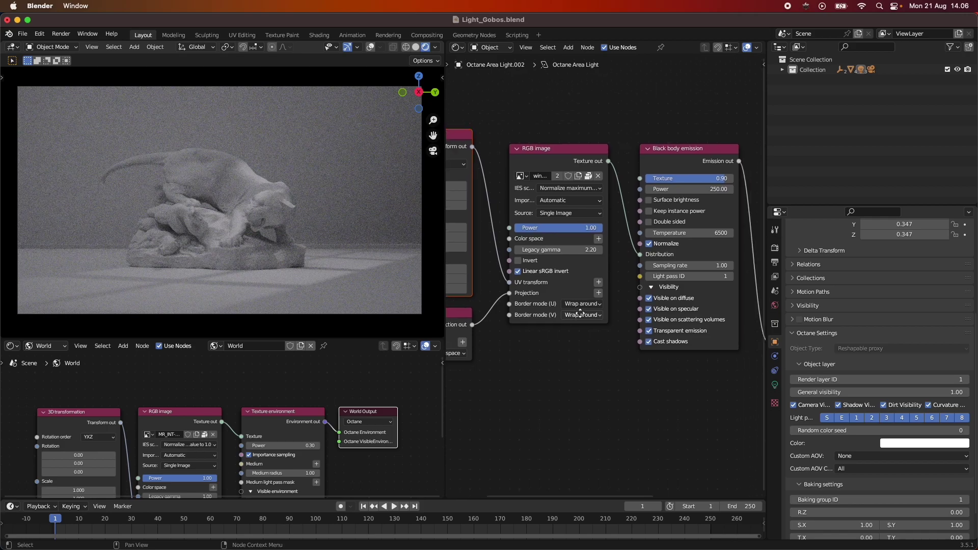
{"action": "left_click", "coordinate": [670, 195]}
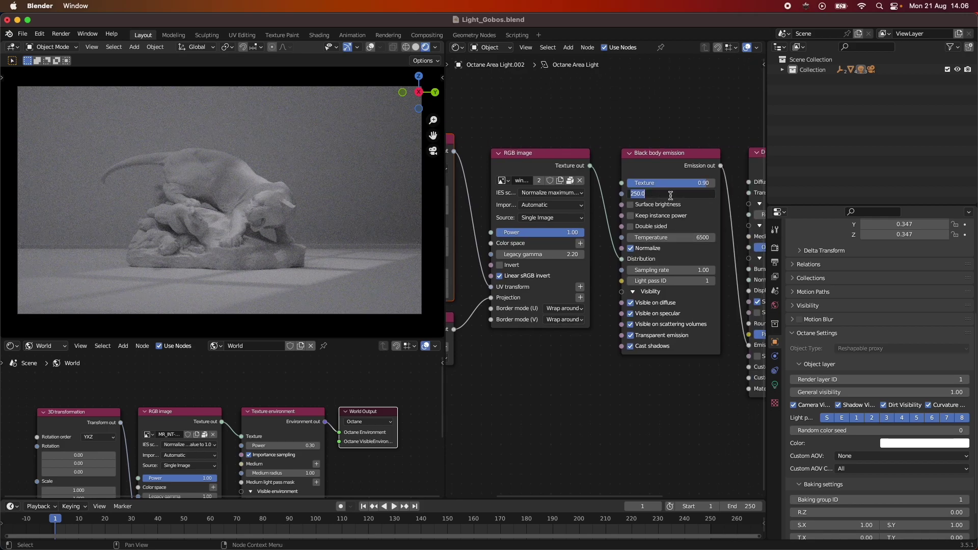
{"action": "type", "text": "500"}
{"action": "key", "text": "Return"}
{"action": "key", "text": "ctrl+s"}
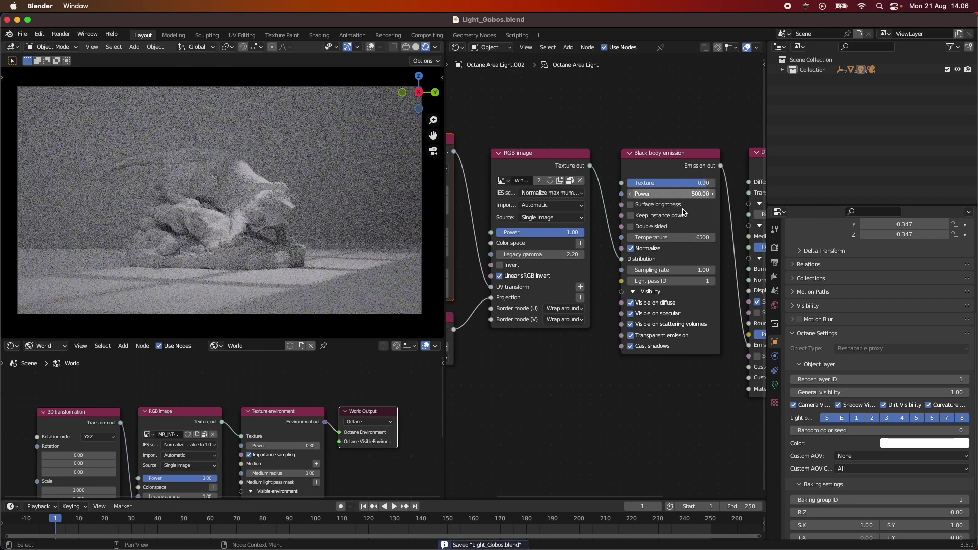
Expand Color Management in the Render Properties.
{"action": "scroll", "coordinate": [840, 324], "scroll_direction": "up", "scroll_amount": 7}
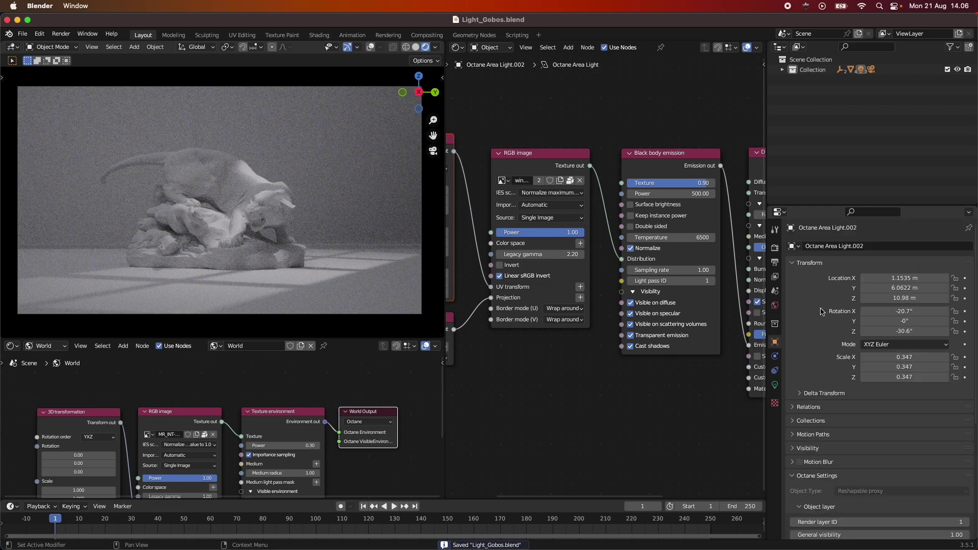
{"action": "left_click", "coordinate": [775, 248]}
{"action": "scroll", "coordinate": [836, 459], "scroll_direction": "down", "scroll_amount": 10}
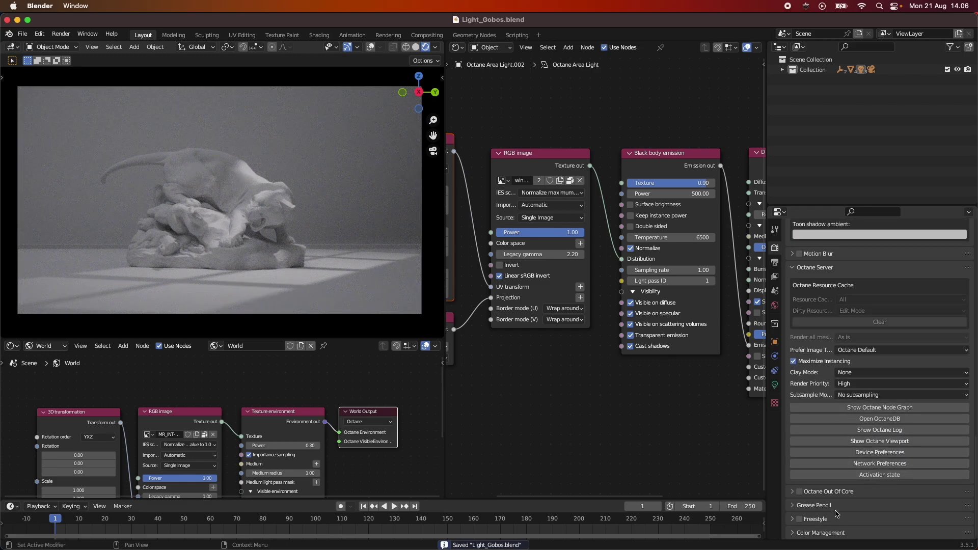
{"action": "left_click", "coordinate": [834, 533]}
{"action": "scroll", "coordinate": [835, 530], "scroll_direction": "down", "scroll_amount": 5}
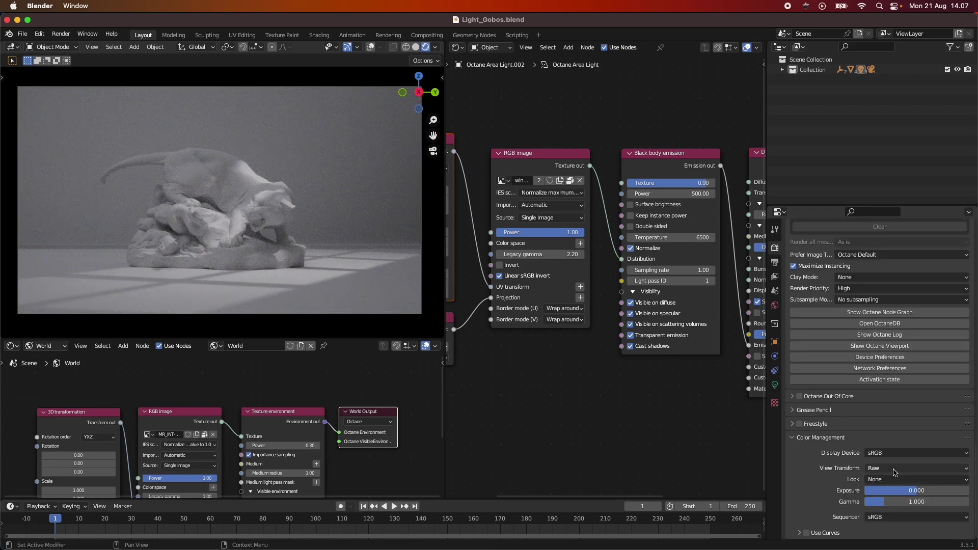
Switch the View Transform to False Color and set the emission Power to 750.
{"action": "left_click", "coordinate": [895, 469]}
{"action": "left_click", "coordinate": [898, 524]}
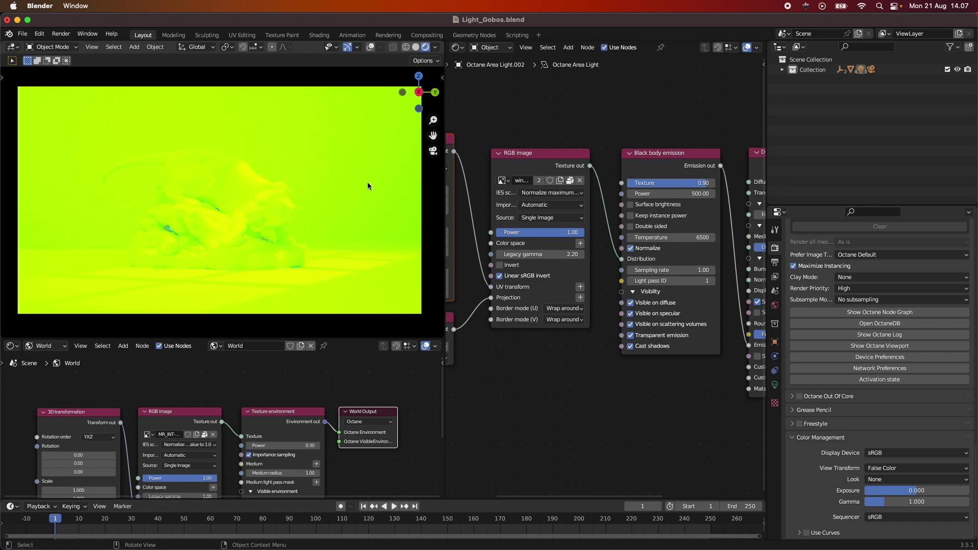
{"action": "left_click", "coordinate": [683, 194]}
{"action": "type", "text": "750"}
{"action": "key", "text": "Return"}
Set the environment texture Power to 0 and return the View Transform to Raw.
{"action": "scroll", "coordinate": [356, 250], "scroll_direction": "up", "scroll_amount": 2}
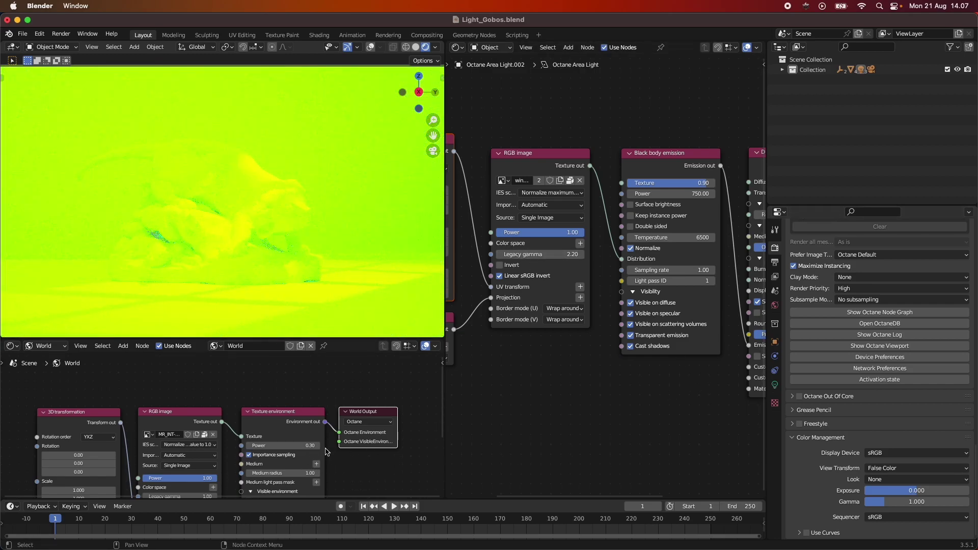
{"action": "left_click", "coordinate": [302, 446]}
{"action": "type", "text": "0"}
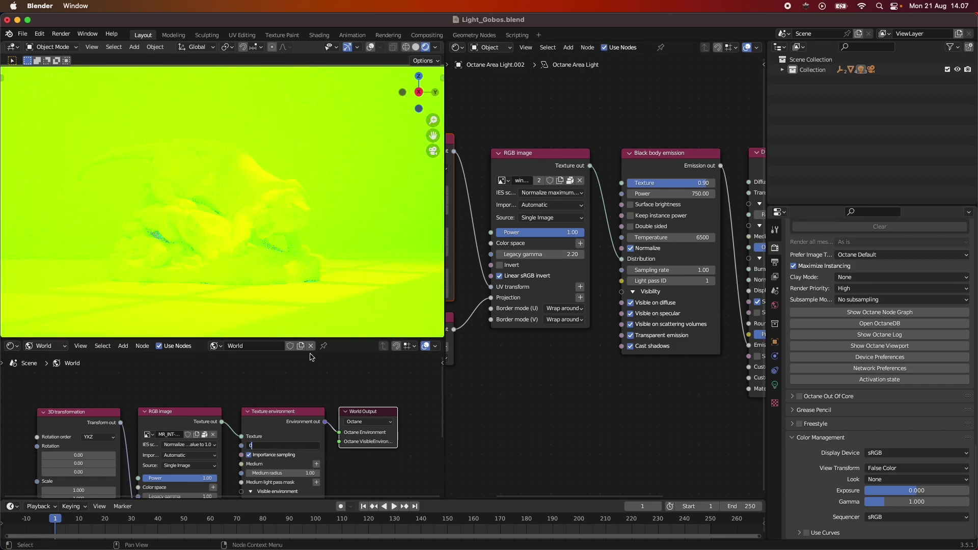
{"action": "key", "text": "Return"}
{"action": "scroll", "coordinate": [311, 248], "scroll_direction": "down", "scroll_amount": 2}
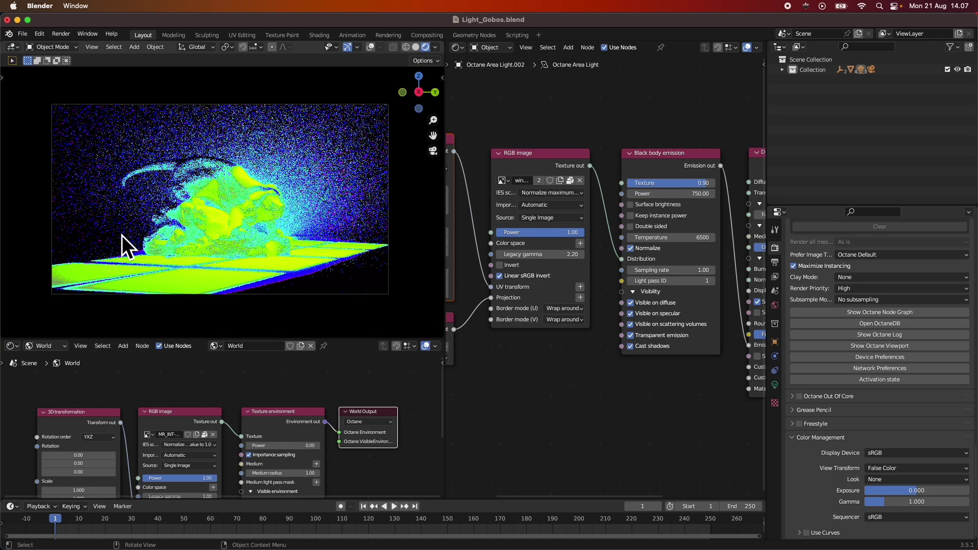
{"action": "left_click", "coordinate": [902, 468]}
{"action": "left_click", "coordinate": [893, 514]}
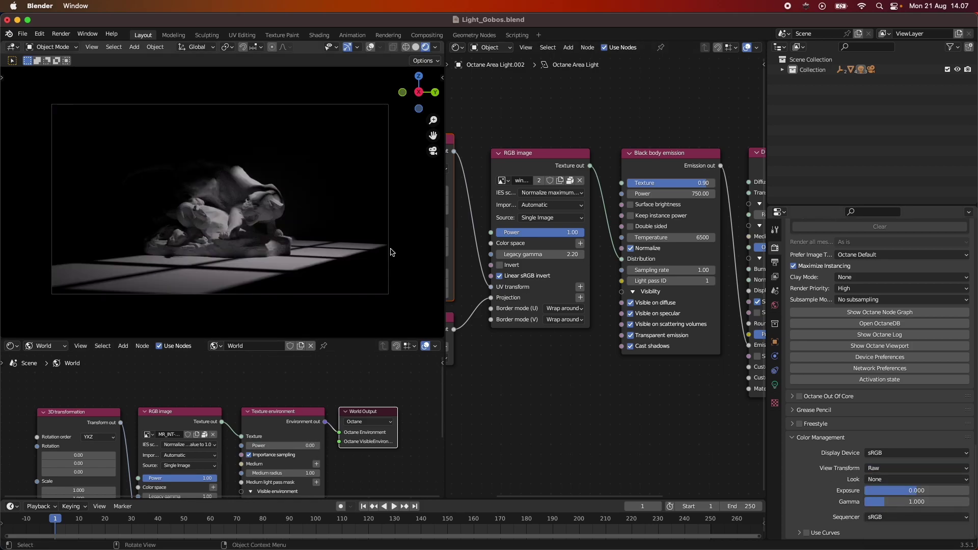
Set emission Power to 1000, inspect the lighting, then return to camera view.
{"action": "scroll", "coordinate": [372, 245], "scroll_direction": "up", "scroll_amount": 1}
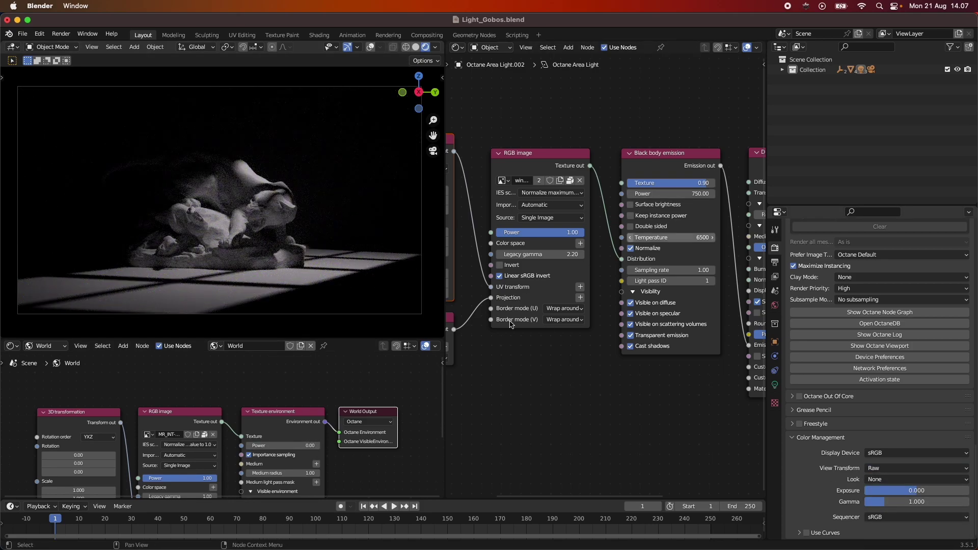
{"action": "left_click", "coordinate": [683, 195]}
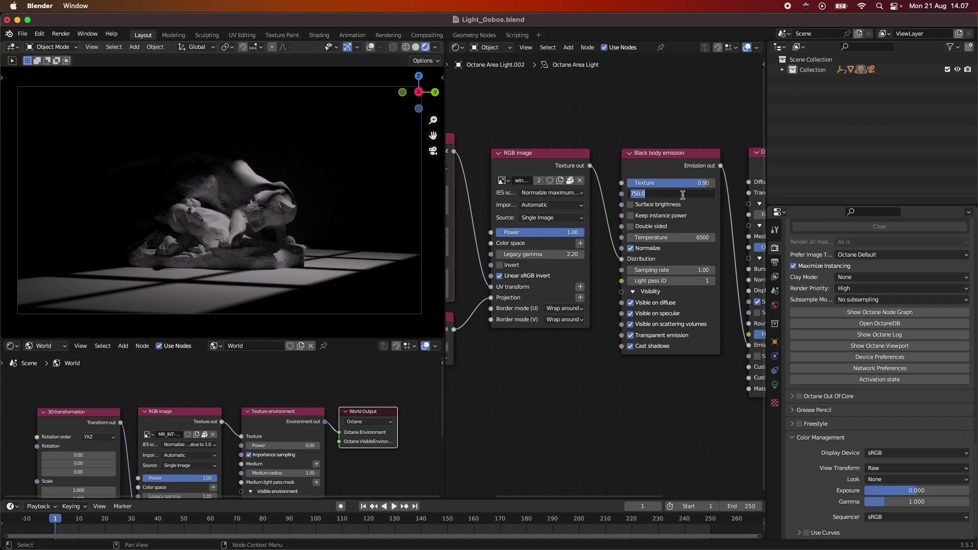
{"action": "type", "text": "1000"}
{"action": "key", "text": "Return"}
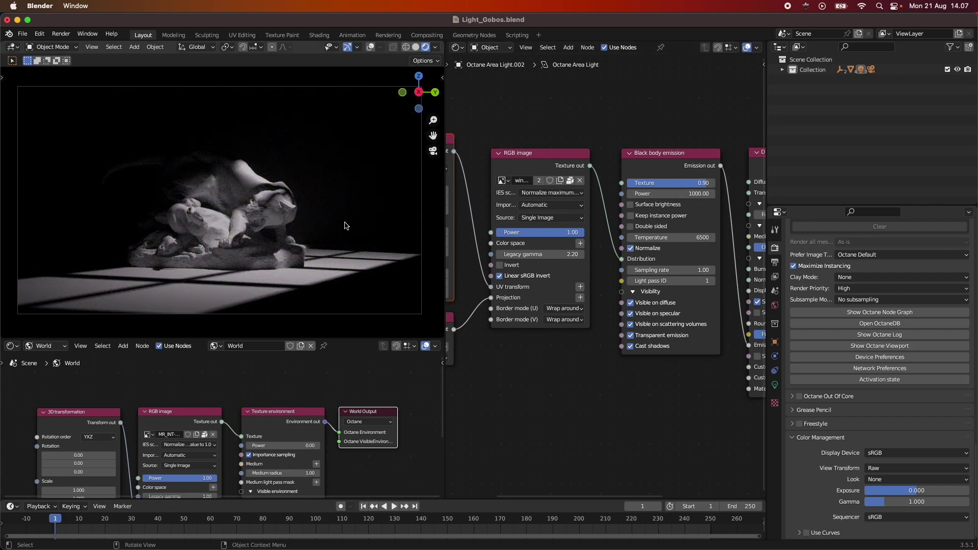
{"action": "middle_click_drag", "start_coordinate": [356, 209], "coordinate": [354, 215]}
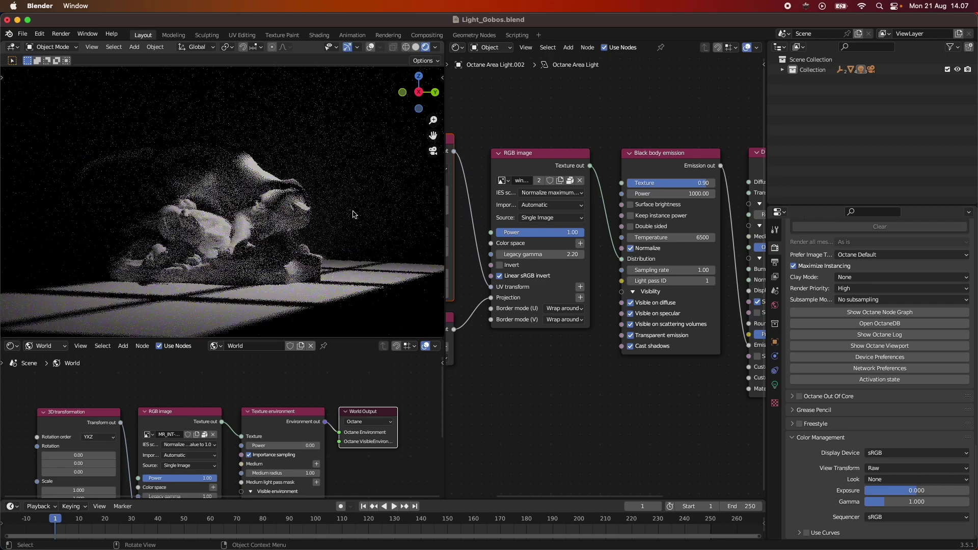
{"action": "middle_click_drag", "start_coordinate": [327, 246], "coordinate": [331, 281]}
{"action": "key", "text": "KP_0"}
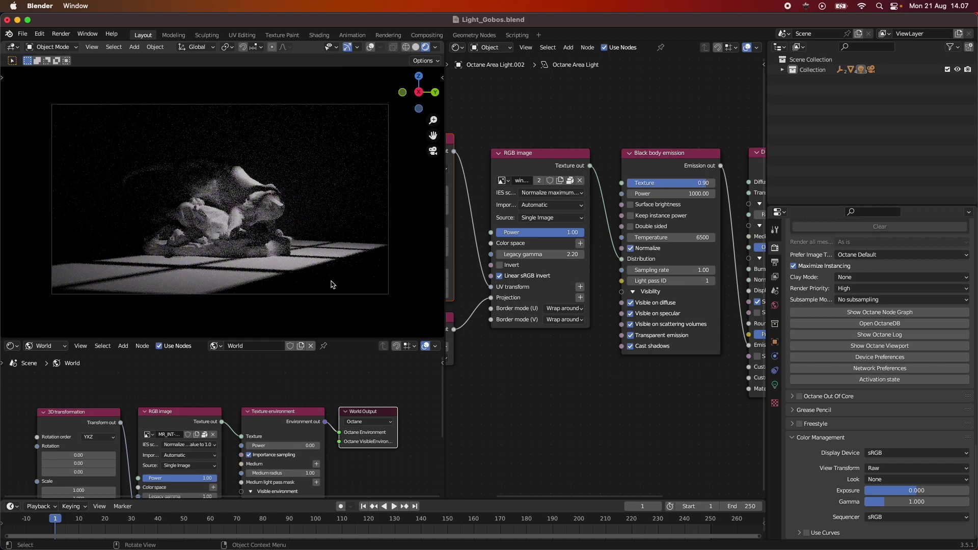
{"action": "key", "text": "Home"}
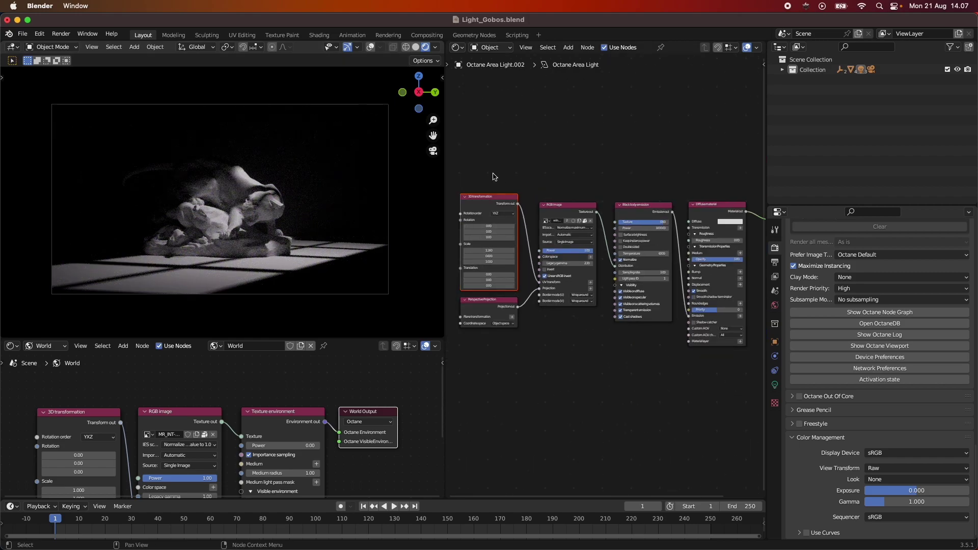
Reposition the 3D transformation and PerspectiveProjection nodes, widen the node editor, and save Light_Gobos.blend.
{"action": "left_click_drag", "start_coordinate": [492, 173], "coordinate": [497, 357]}
{"action": "left_click_drag", "start_coordinate": [494, 196], "coordinate": [504, 206]}
{"action": "key", "text": "Home"}
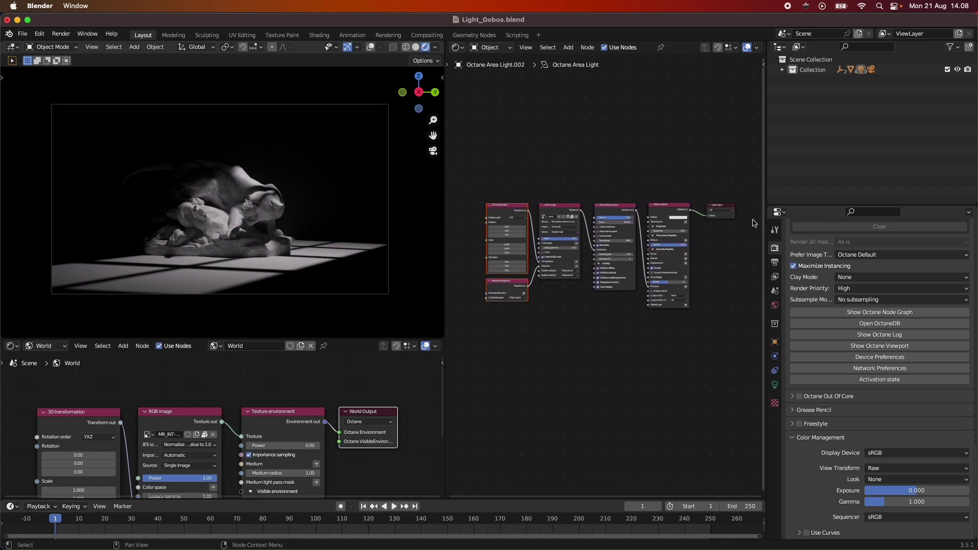
{"action": "left_click_drag", "start_coordinate": [768, 196], "coordinate": [905, 198]}
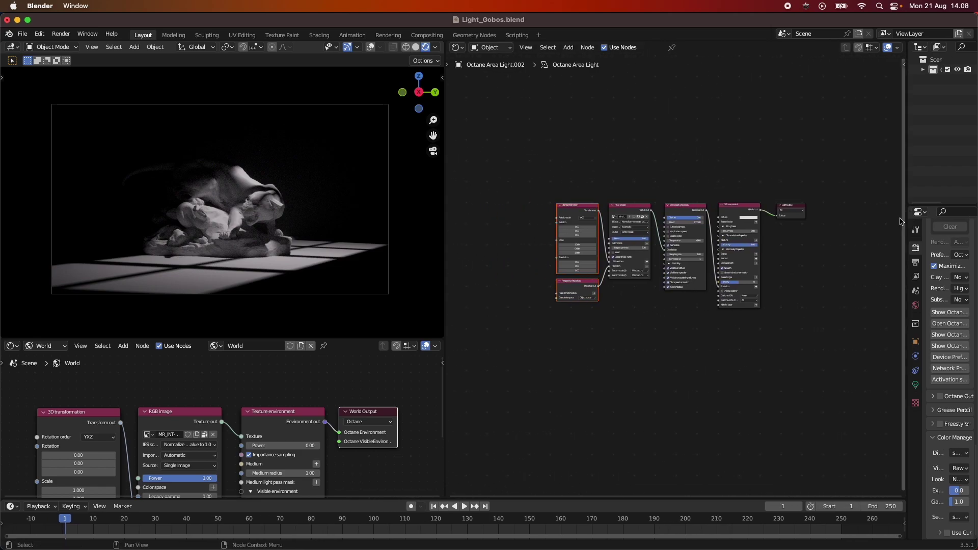
{"action": "key", "text": "Home"}
{"action": "scroll", "coordinate": [732, 301], "scroll_direction": "down", "scroll_amount": 2}
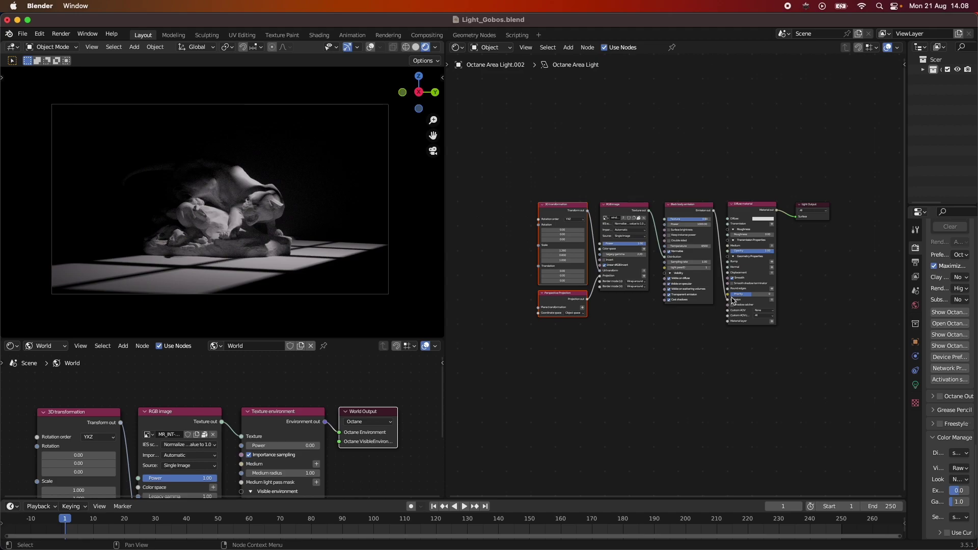
{"action": "key", "text": "super+s"}
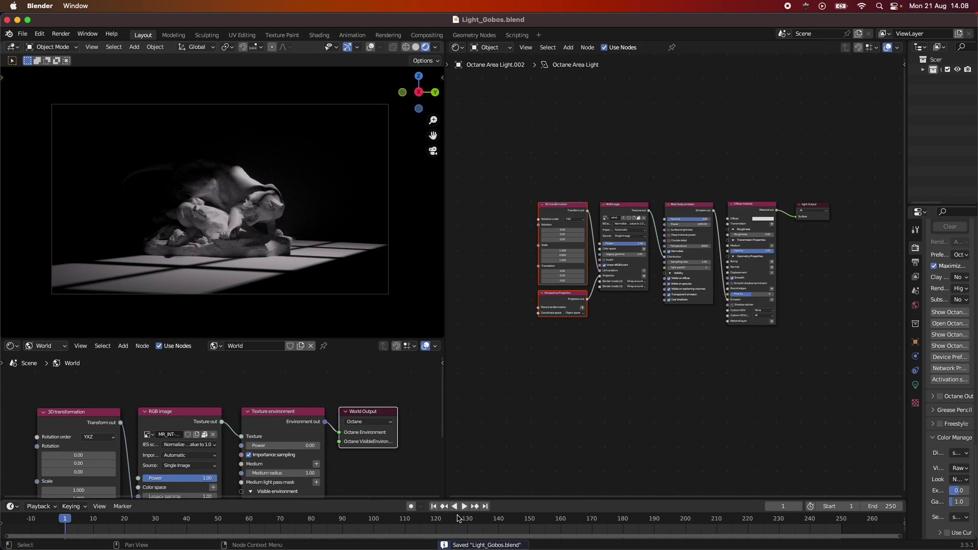
Set the world environment power to 0.3 and save the blend file.
{"action": "left_click", "coordinate": [291, 446]}
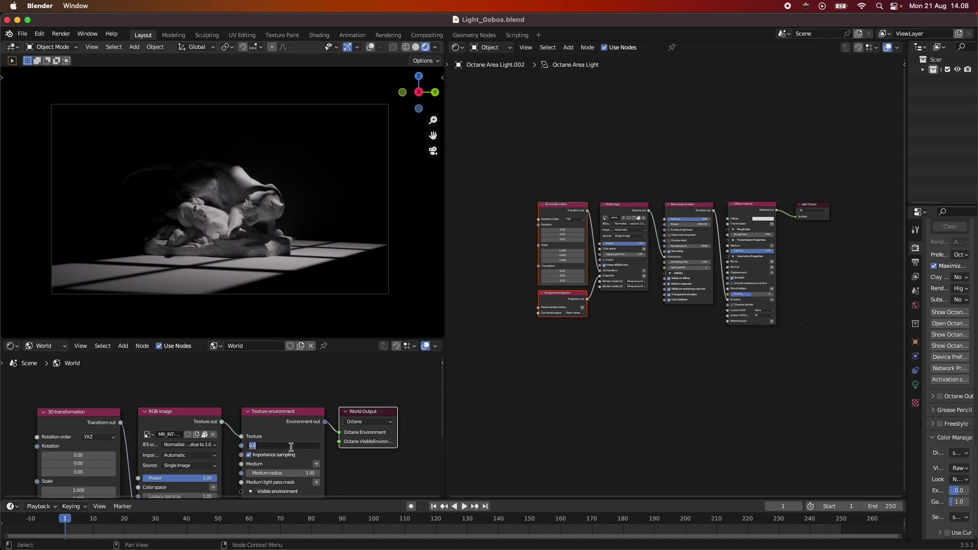
{"action": "type", "text": "0.3"}
{"action": "key", "text": "Return"}
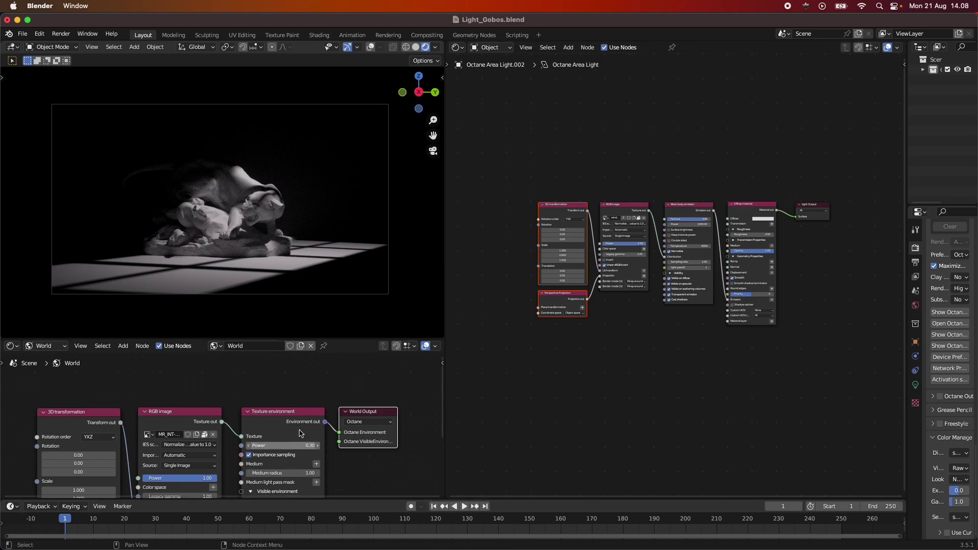
{"action": "key", "text": "super+s"}
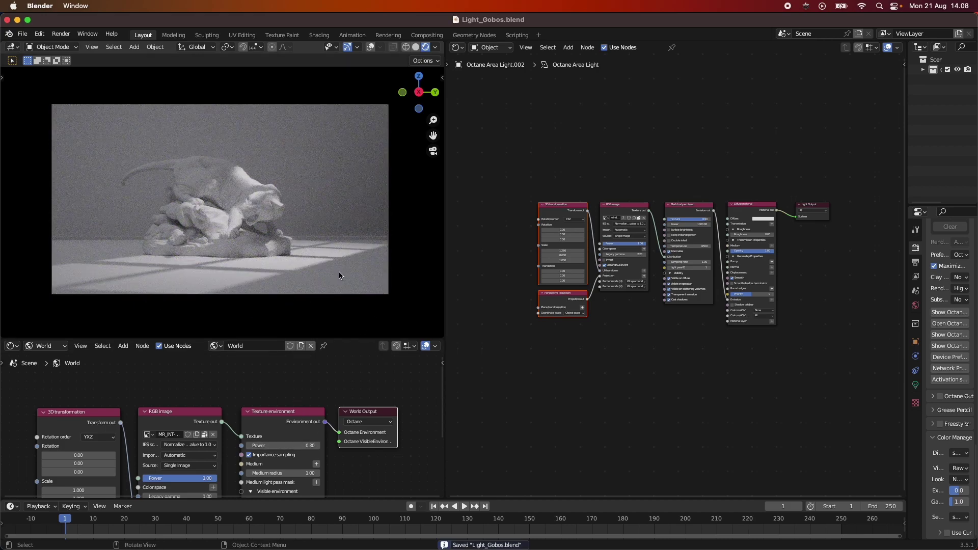
Raise environment power to 0.5, save, then widen the Outliner and expand Collection.
{"action": "scroll", "coordinate": [338, 276], "scroll_direction": "up", "scroll_amount": 1}
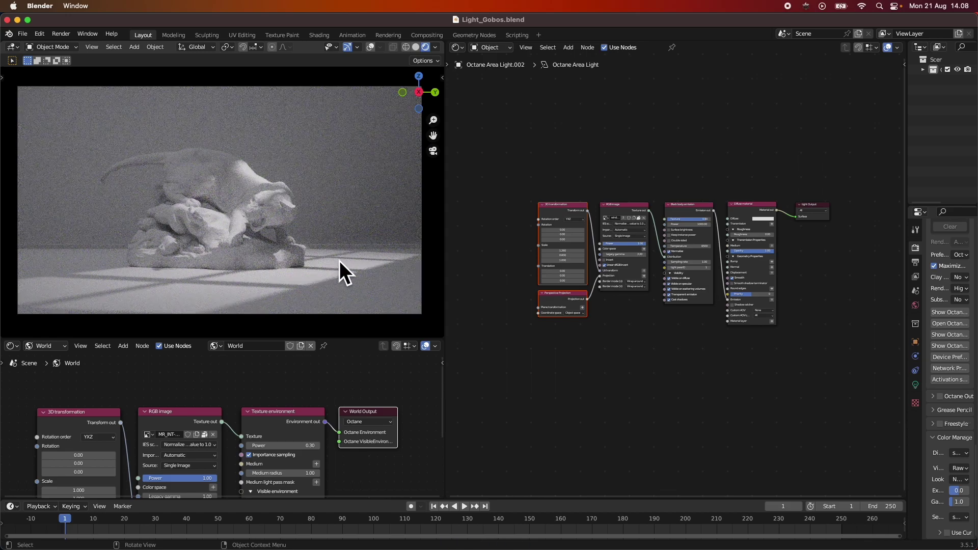
{"action": "left_click", "coordinate": [294, 445]}
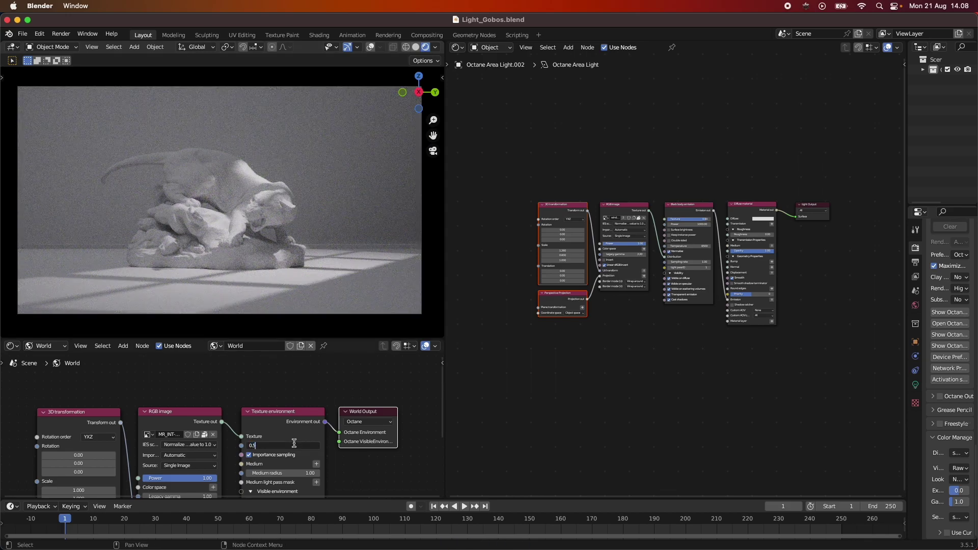
{"action": "key", "text": "Return"}
{"action": "key", "text": "super+s"}
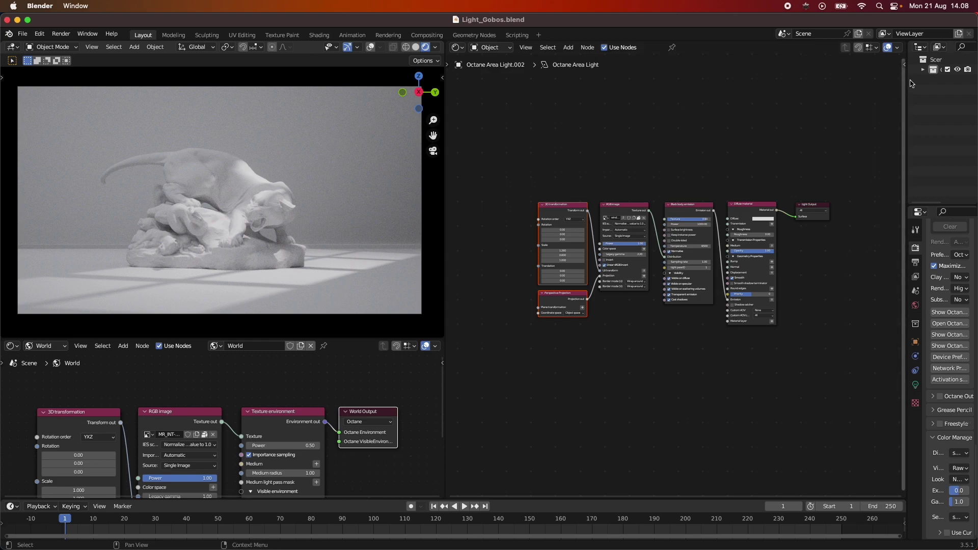
{"action": "left_click_drag", "start_coordinate": [911, 83], "coordinate": [809, 82]}
{"action": "left_click", "coordinate": [826, 70]}
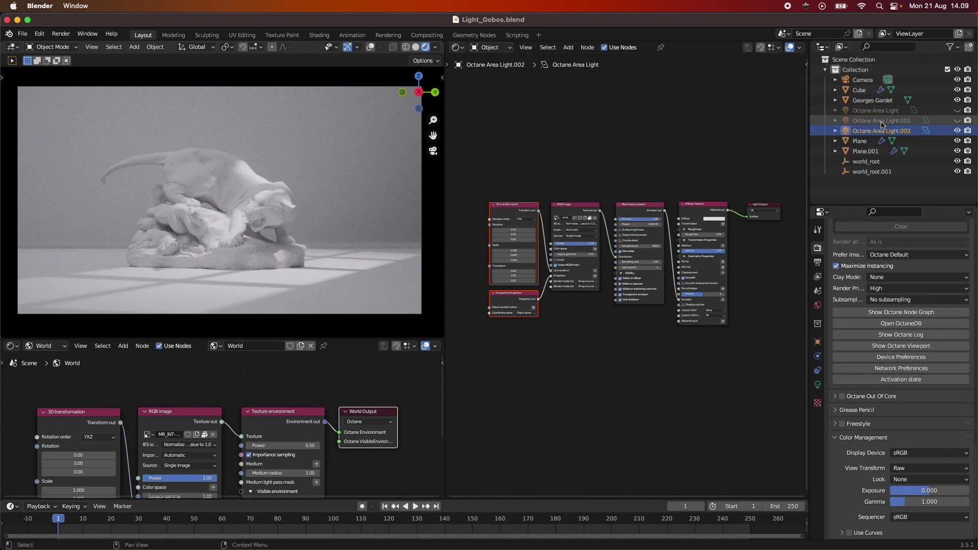